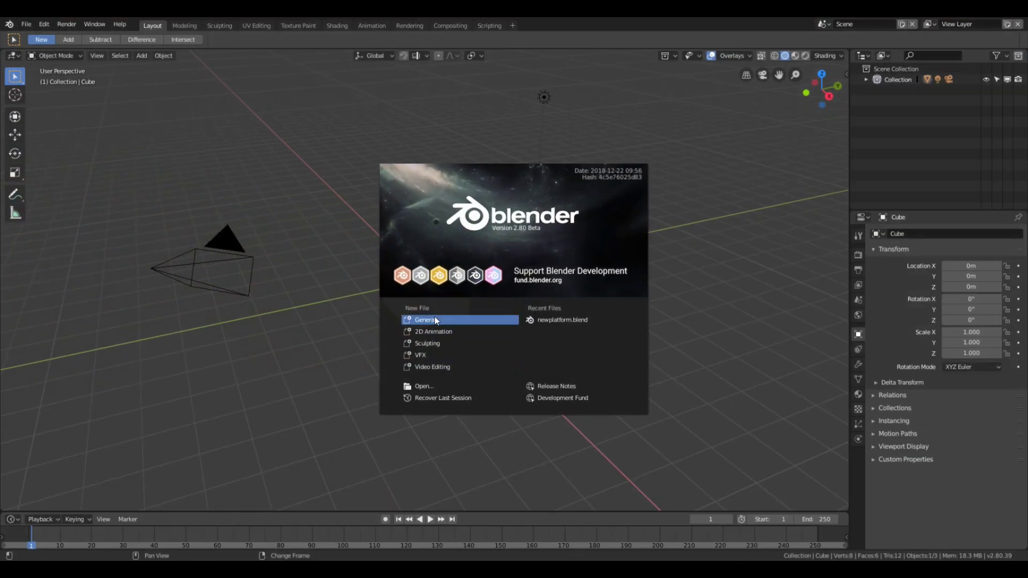
Open a new General scene and bring the default cube into the Sculpting workspace with the Draw brush.
left_click(435, 319)
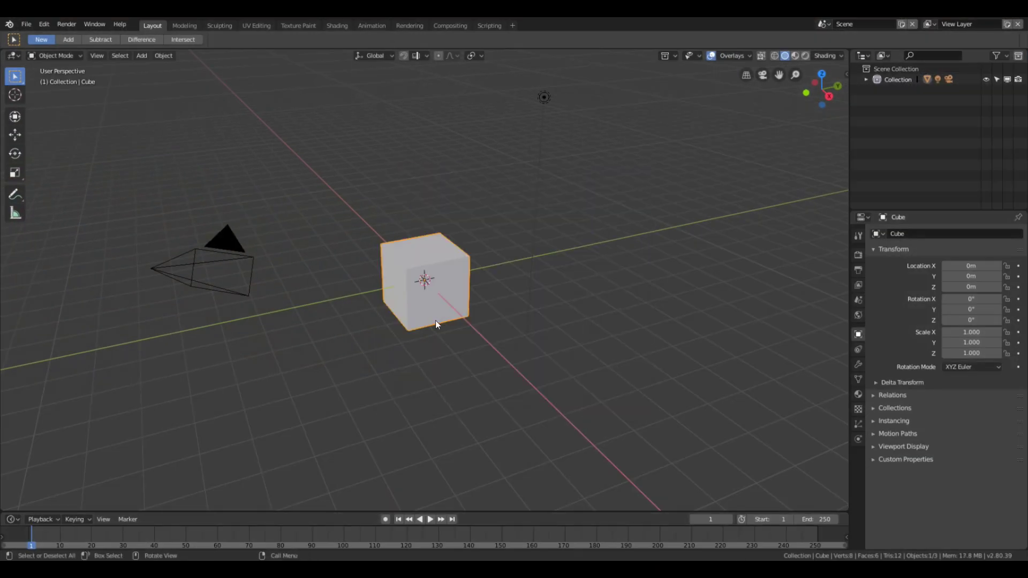
middle_click_drag(442, 209, 412, 187)
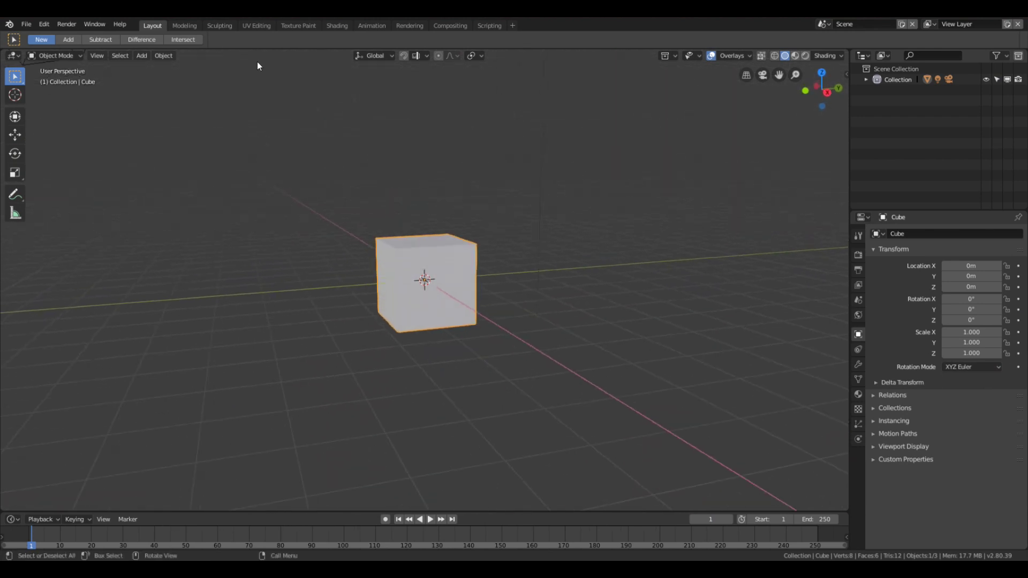
left_click(224, 21)
mouse_move(499, 256)
middle_mouse_down()
mouse_move(435, 320)
mouse_move(426, 226)
mouse_move(266, 124)
middle_mouse_up()
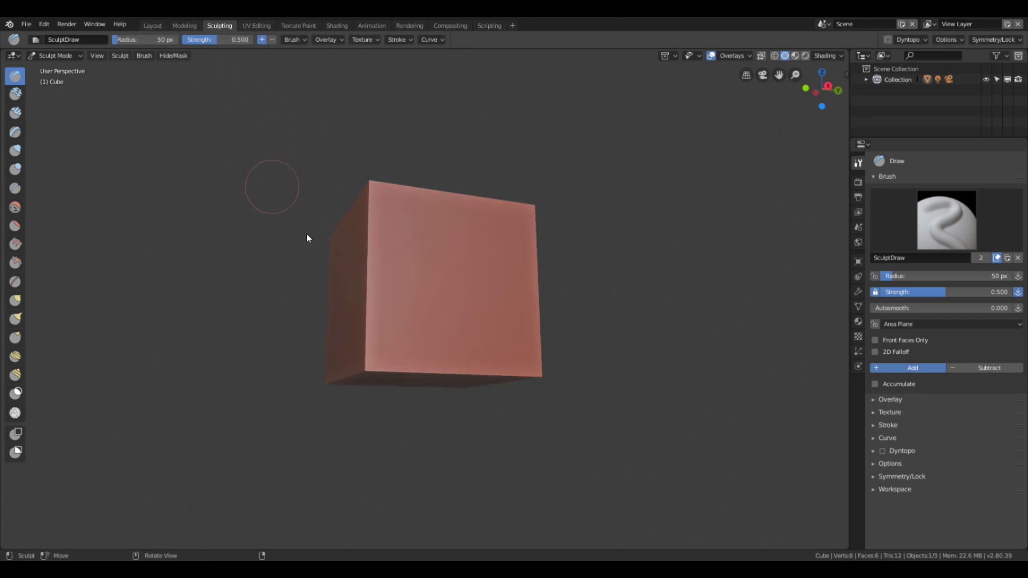
middle_click_drag(371, 202, 343, 252)
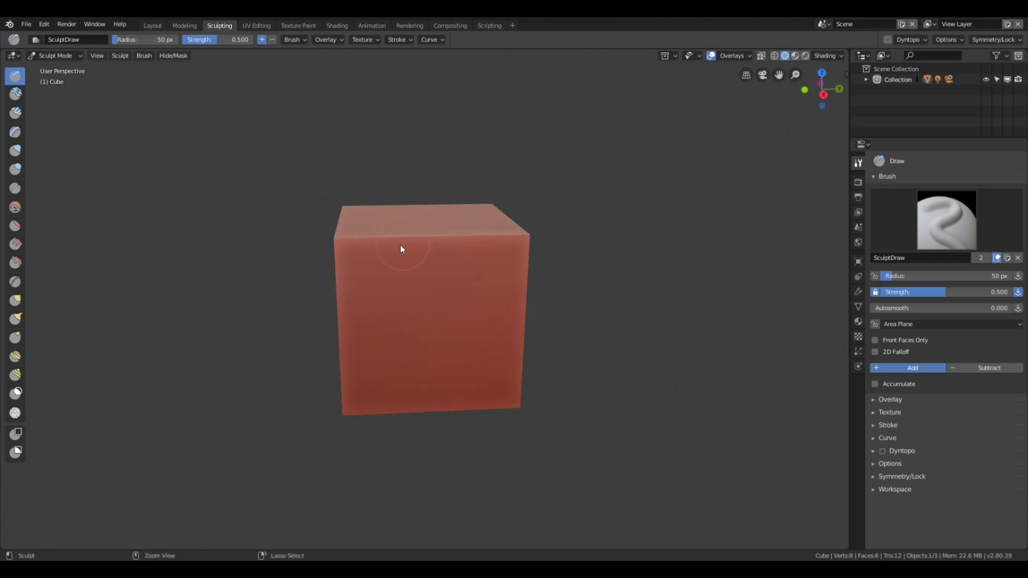
key("ctrl+Tab")
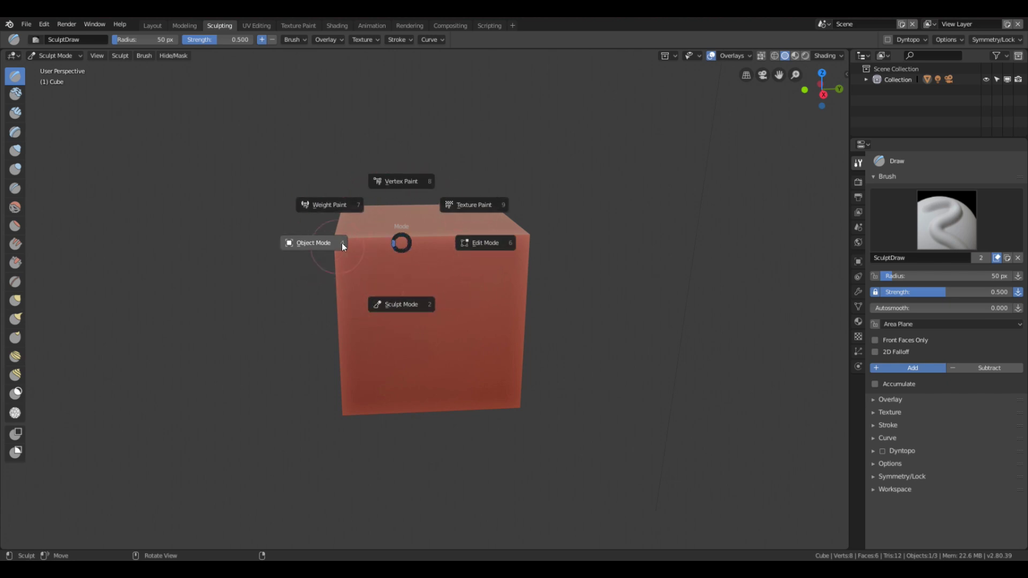
Put the cube in Edit Mode and subdivide it twice, giving 98 vertices and 96 faces.
left_click(488, 246)
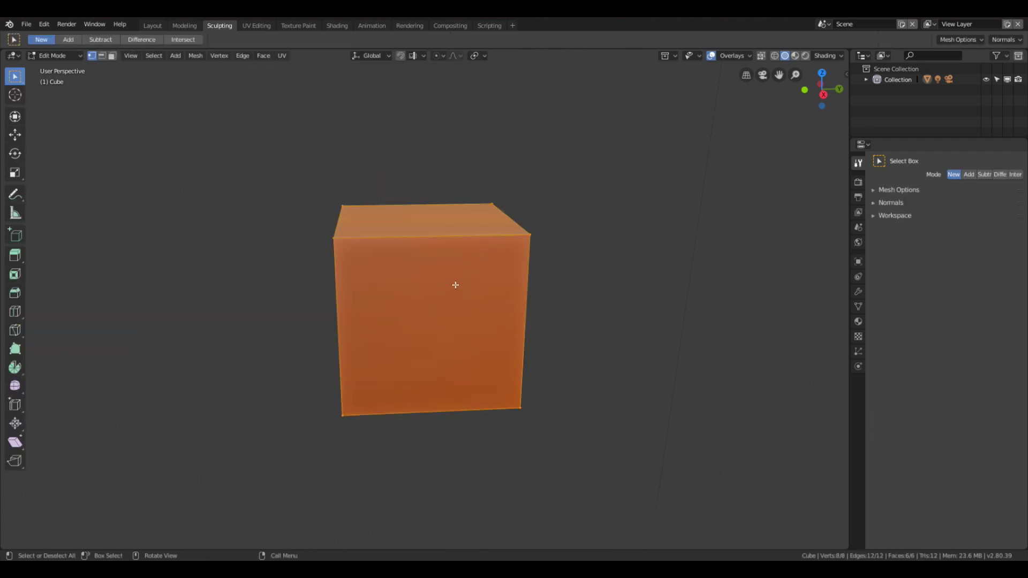
right_click(434, 251)
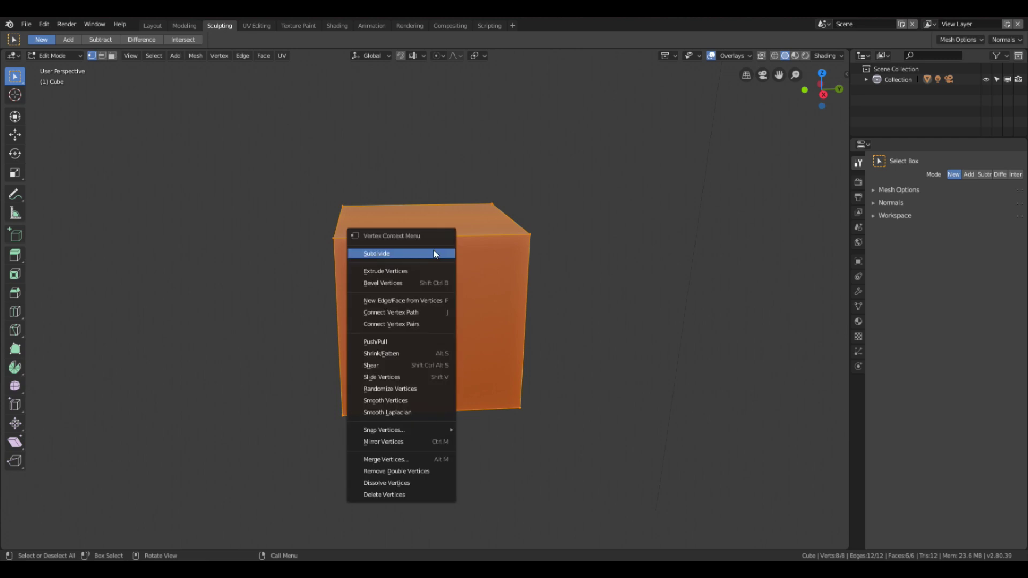
left_click(383, 254)
right_click(382, 251)
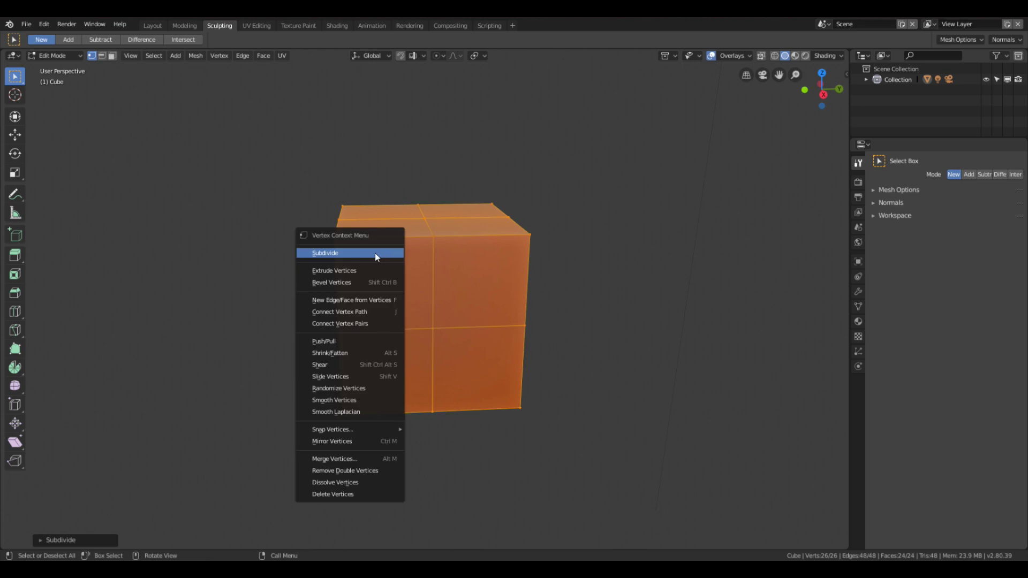
left_click(375, 253)
middle_click_drag(392, 242, 397, 219)
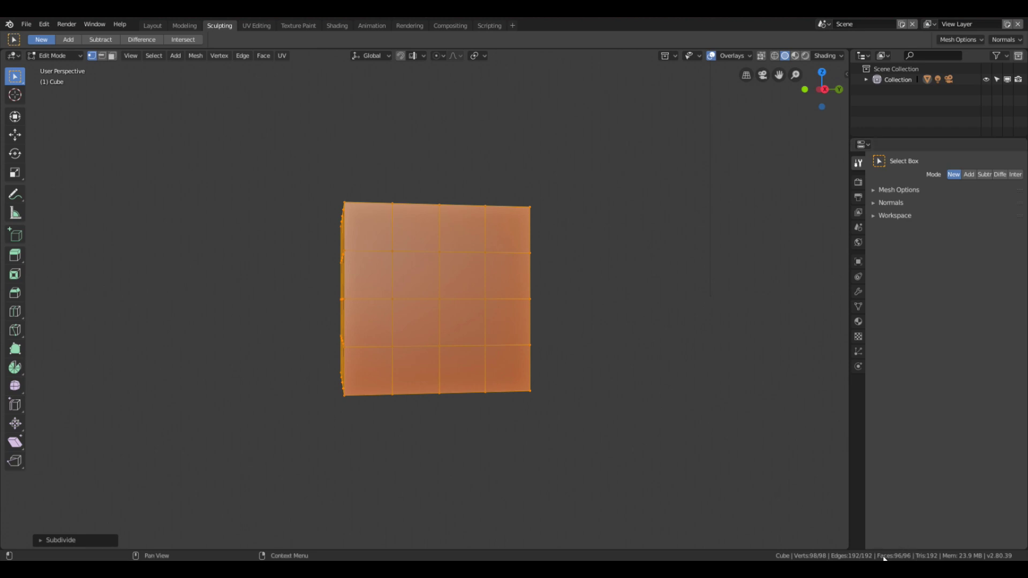
middle_click_drag(325, 175, 342, 208)
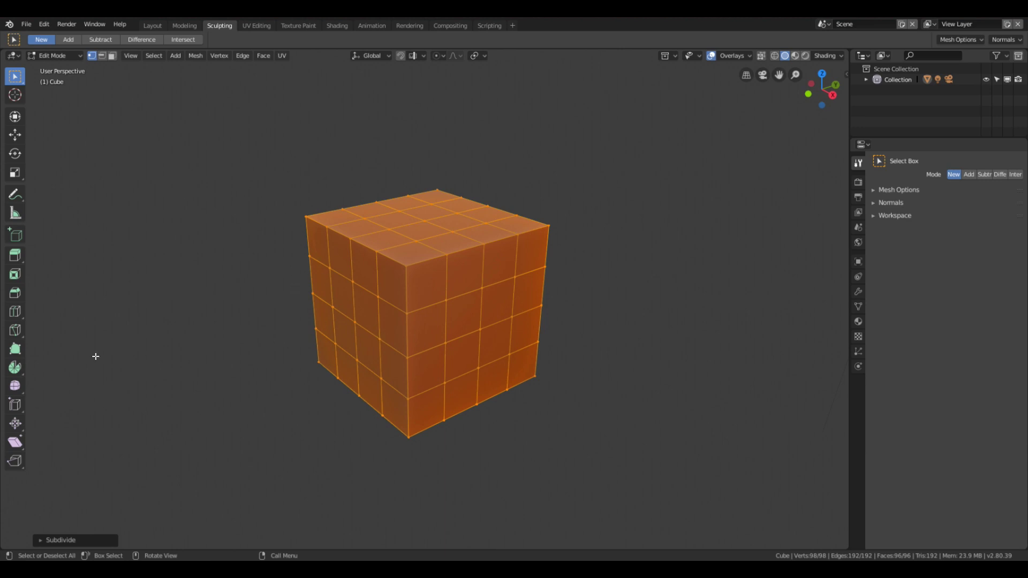
key("ctrl+Tab")
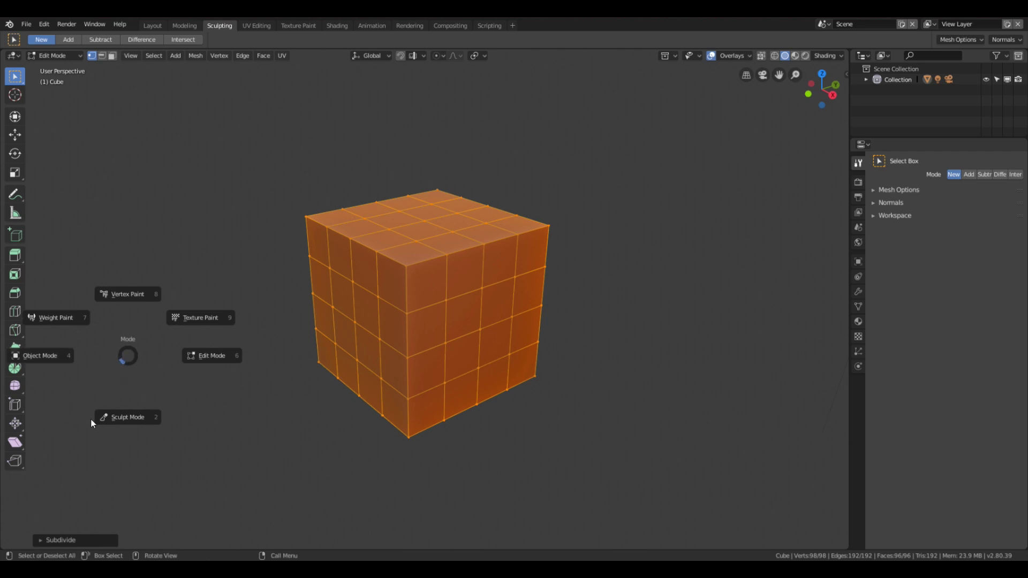
Switch the cube to Sculpt Mode with X-axis symmetry enabled.
left_click(128, 421)
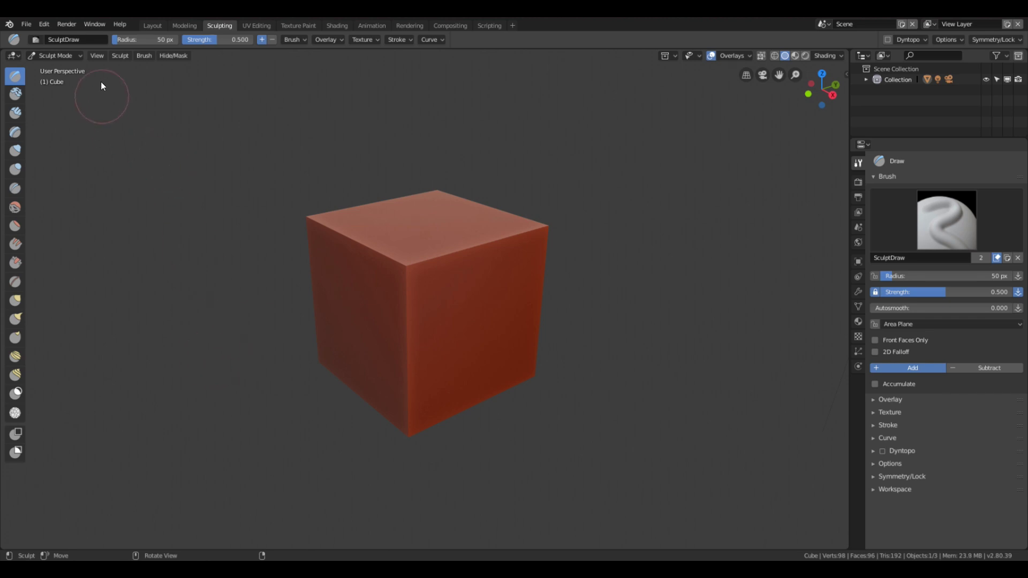
left_click(121, 57)
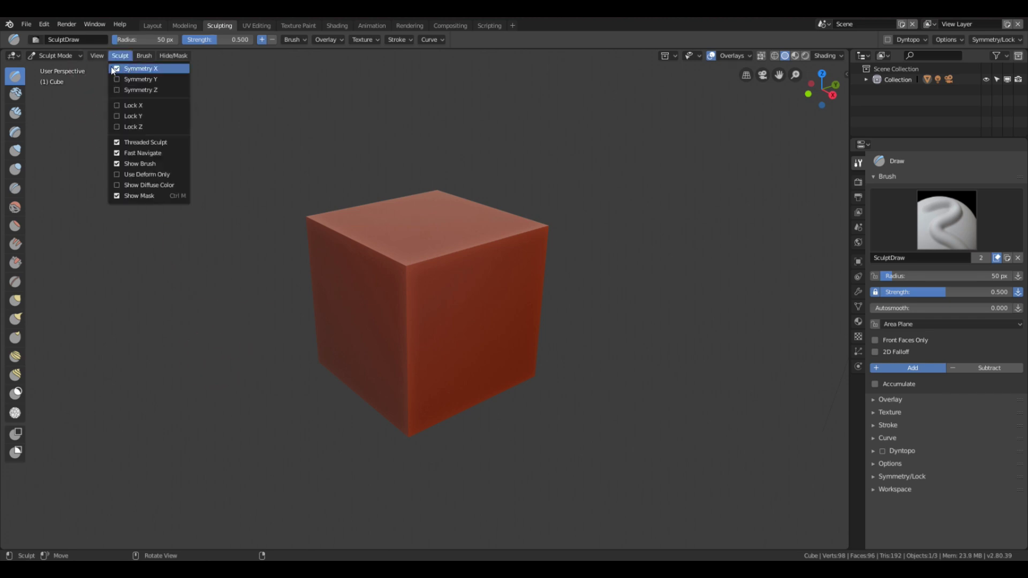
left_click(114, 68)
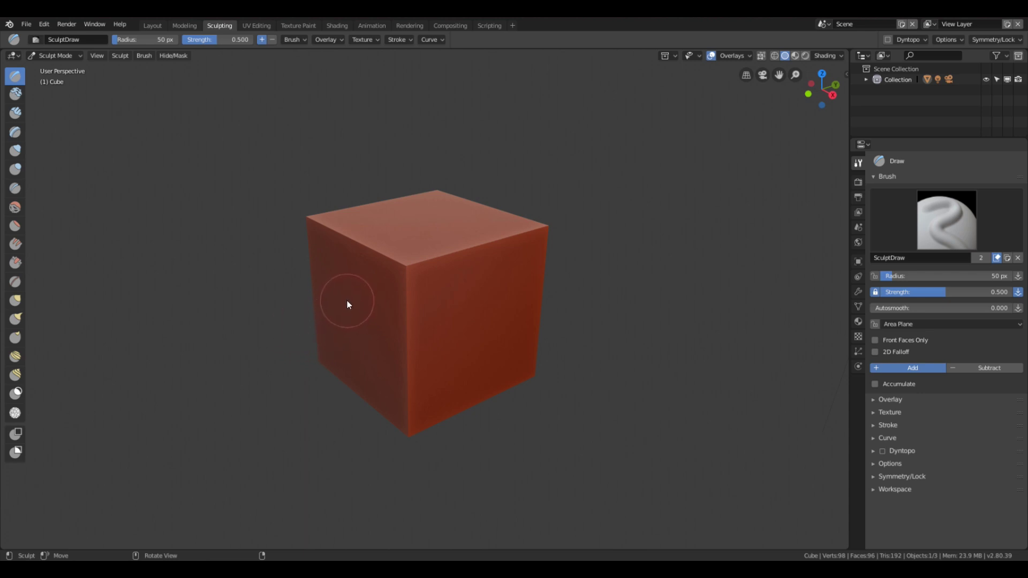
key("f")
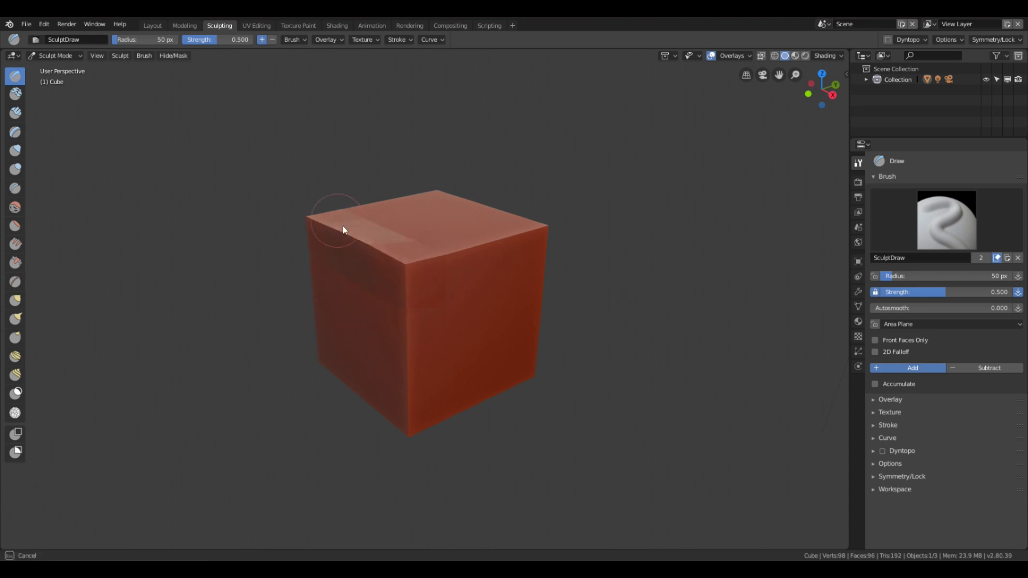
Sculpt Draw-brush bumps across the cube's left face, front face and top.
mouse_move(344, 274)
left_mouse_down()
mouse_move(405, 319)
mouse_move(510, 233)
mouse_move(468, 250)
mouse_move(403, 242)
mouse_move(448, 210)
mouse_move(375, 222)
mouse_move(407, 206)
left_mouse_up()
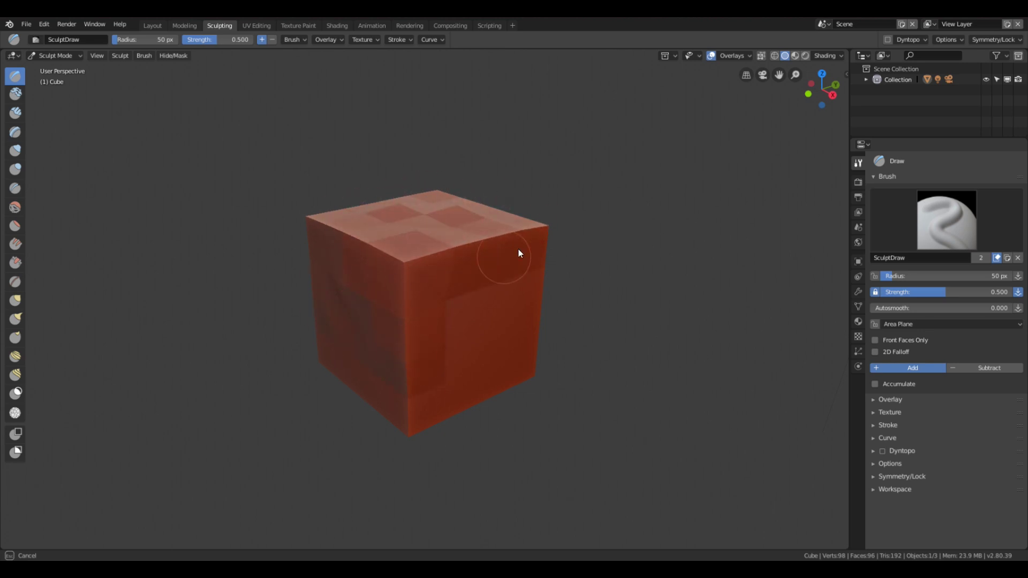
mouse_move(482, 266)
left_mouse_down()
mouse_move(419, 321)
mouse_move(436, 342)
mouse_move(502, 307)
mouse_move(429, 417)
mouse_move(536, 365)
mouse_move(316, 373)
mouse_move(389, 396)
left_mouse_up()
mouse_move(399, 357)
left_mouse_down()
mouse_move(391, 266)
mouse_move(371, 242)
left_mouse_up()
mouse_move(326, 215)
left_mouse_down()
mouse_move(467, 238)
mouse_move(412, 271)
mouse_move(473, 243)
mouse_move(461, 217)
mouse_move(367, 225)
left_mouse_up()
left_click_drag(440, 242, 421, 260)
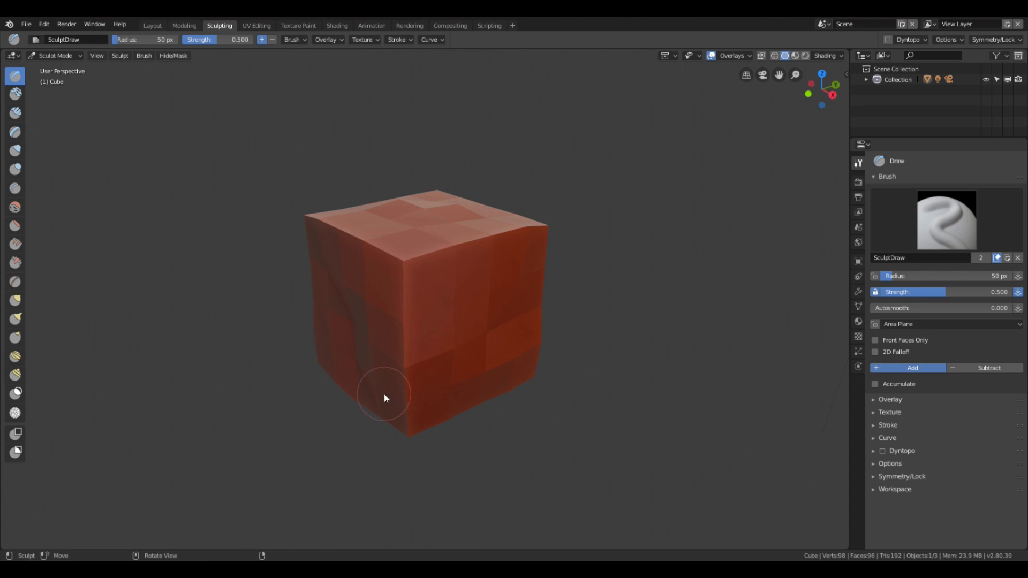
Dent and bulge the cube's front, bottom edges and both sides into a lumpy rock.
mouse_move(760, 298)
middle_mouse_down()
mouse_move(598, 336)
mouse_move(534, 274)
middle_mouse_up()
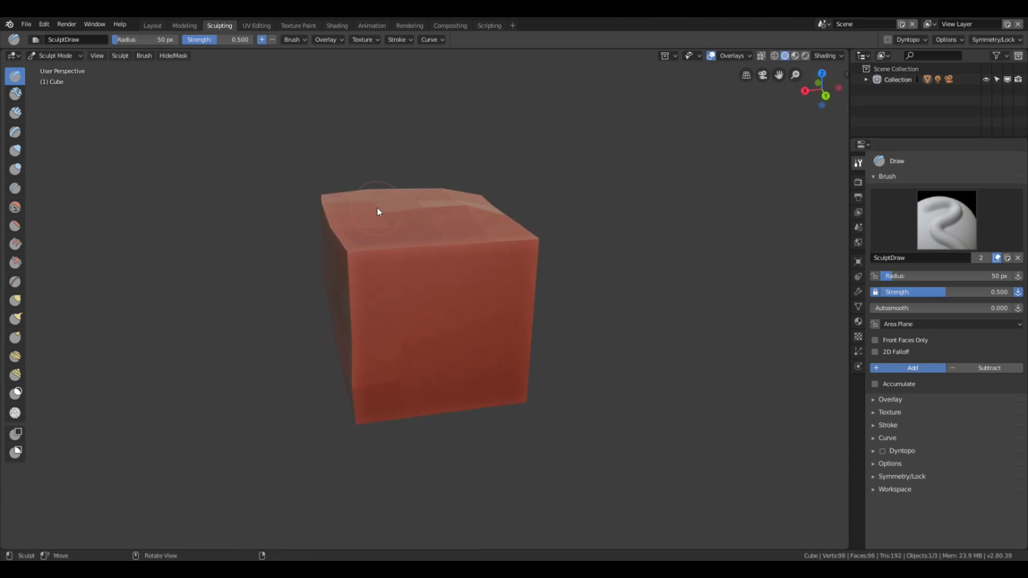
mouse_move(361, 216)
left_mouse_down()
mouse_move(354, 408)
mouse_move(420, 391)
left_mouse_up()
mouse_move(375, 327)
left_mouse_down()
mouse_move(339, 270)
mouse_move(537, 255)
mouse_move(349, 243)
mouse_move(379, 213)
mouse_move(381, 286)
mouse_move(466, 283)
mouse_move(495, 367)
mouse_move(530, 335)
left_mouse_up()
middle_click_drag(530, 335, 224, 439)
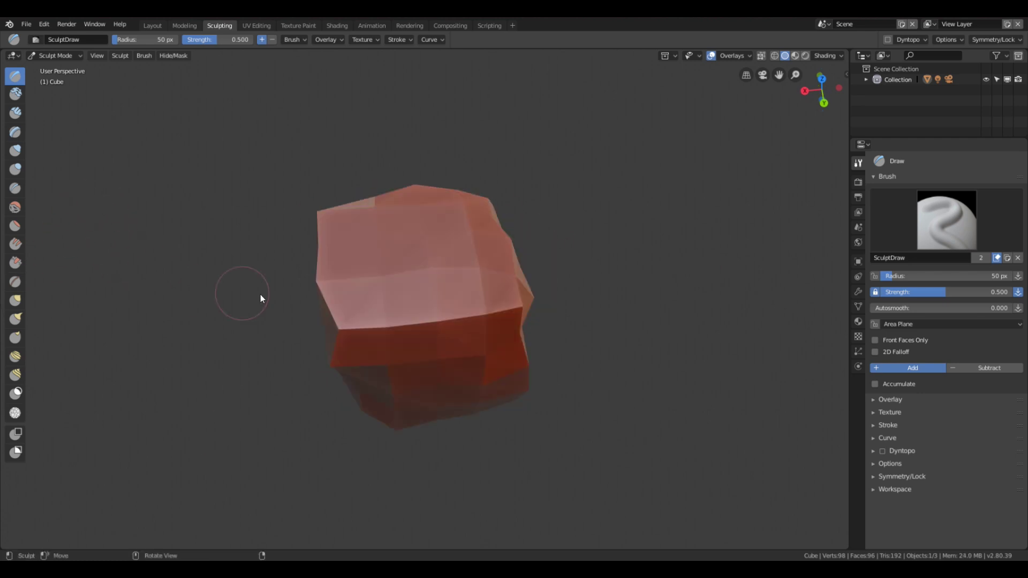
mouse_move(315, 216)
left_mouse_down()
mouse_move(318, 277)
mouse_move(344, 351)
mouse_move(333, 350)
mouse_move(375, 445)
left_mouse_up()
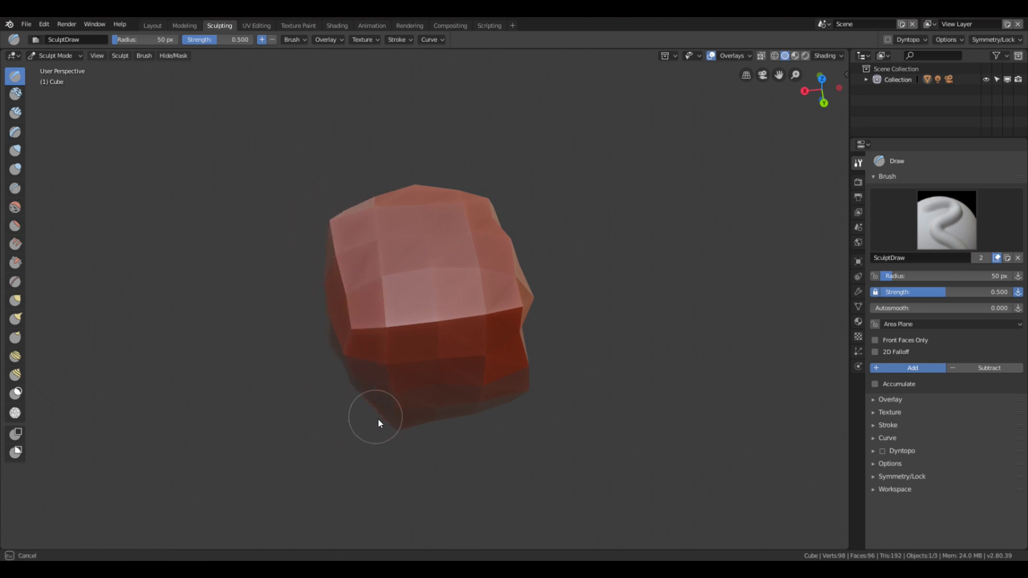
mouse_move(320, 323)
left_mouse_down()
mouse_move(348, 355)
mouse_move(537, 338)
mouse_move(533, 297)
left_mouse_up()
mouse_move(505, 401)
left_mouse_down()
mouse_move(417, 423)
mouse_move(329, 401)
left_mouse_up()
mouse_move(438, 394)
middle_mouse_down()
mouse_move(420, 354)
mouse_move(473, 286)
mouse_move(493, 268)
mouse_move(534, 280)
middle_mouse_up()
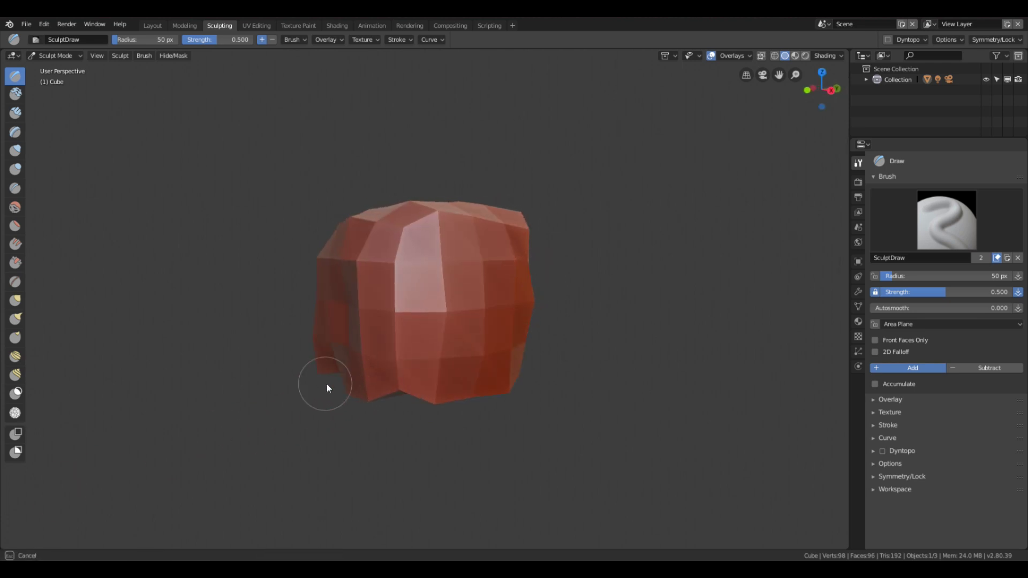
mouse_move(338, 395)
left_mouse_down()
mouse_move(308, 360)
mouse_move(368, 398)
mouse_move(428, 348)
left_mouse_up()
mouse_move(535, 214)
left_mouse_down()
mouse_move(514, 198)
mouse_move(533, 222)
left_mouse_up()
left_click_drag(291, 336, 324, 356)
Flatten and even out the rock's top with Clay Strips strokes, leaving a squat slab-like lump.
key("c")
middle_click_drag(467, 415, 394, 217)
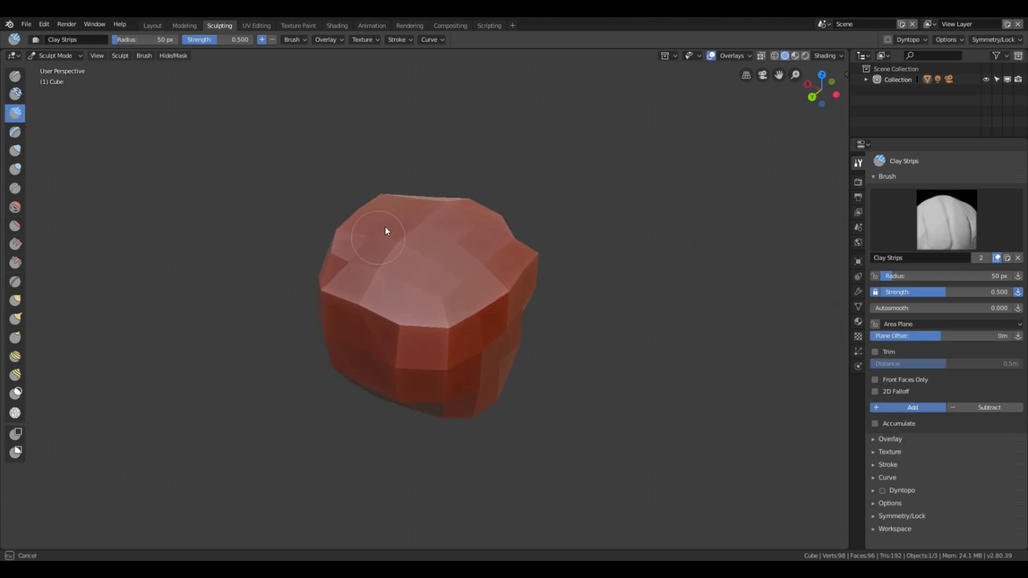
left_click_drag(485, 214, 361, 210)
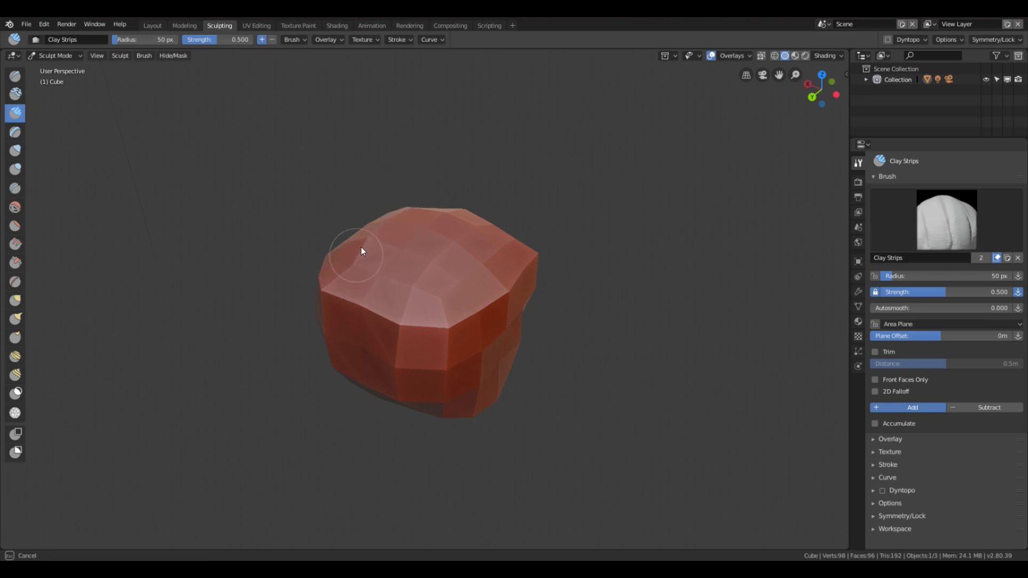
mouse_move(368, 267)
left_mouse_down()
mouse_move(391, 271)
mouse_move(488, 228)
mouse_move(433, 295)
mouse_move(462, 222)
mouse_move(370, 263)
mouse_move(434, 213)
mouse_move(449, 226)
mouse_move(456, 209)
mouse_move(534, 259)
left_mouse_up()
left_click_drag(559, 222, 369, 166)
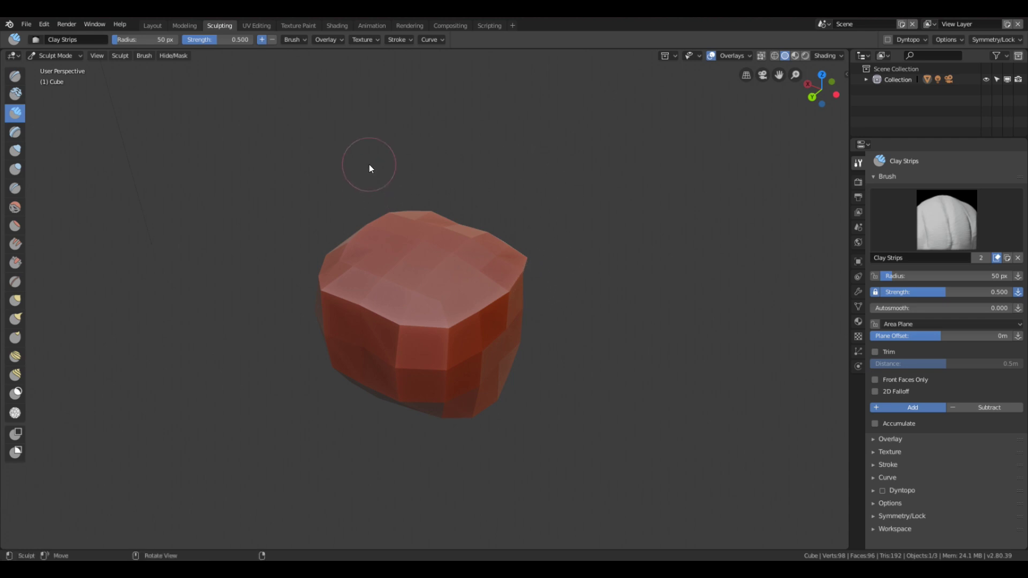
mouse_move(277, 237)
middle_mouse_down()
mouse_move(312, 341)
mouse_move(404, 291)
mouse_move(323, 284)
mouse_move(264, 310)
middle_mouse_up()
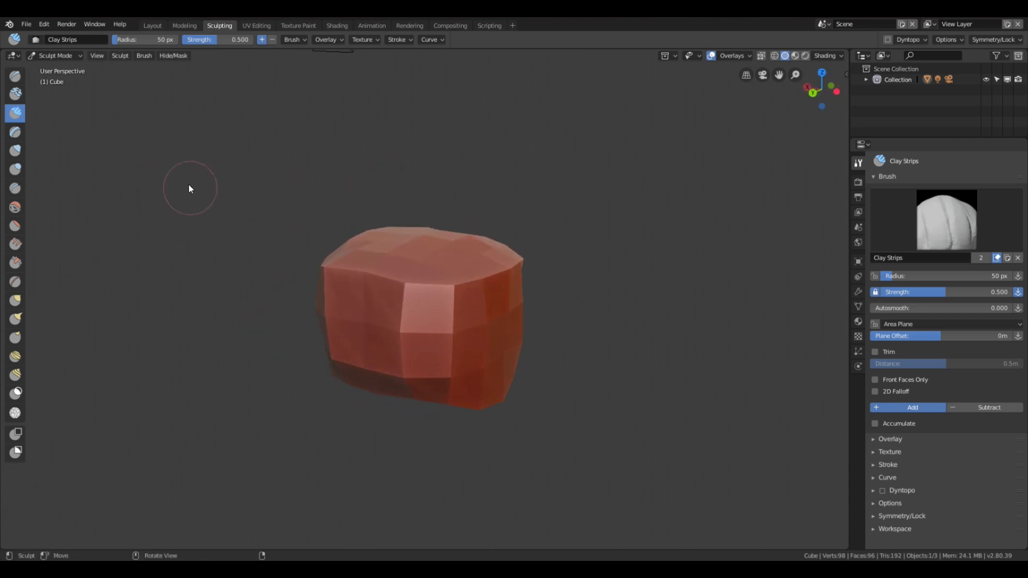
mouse_move(362, 236)
middle_mouse_down()
mouse_move(333, 275)
mouse_move(252, 266)
mouse_move(312, 250)
middle_mouse_up()
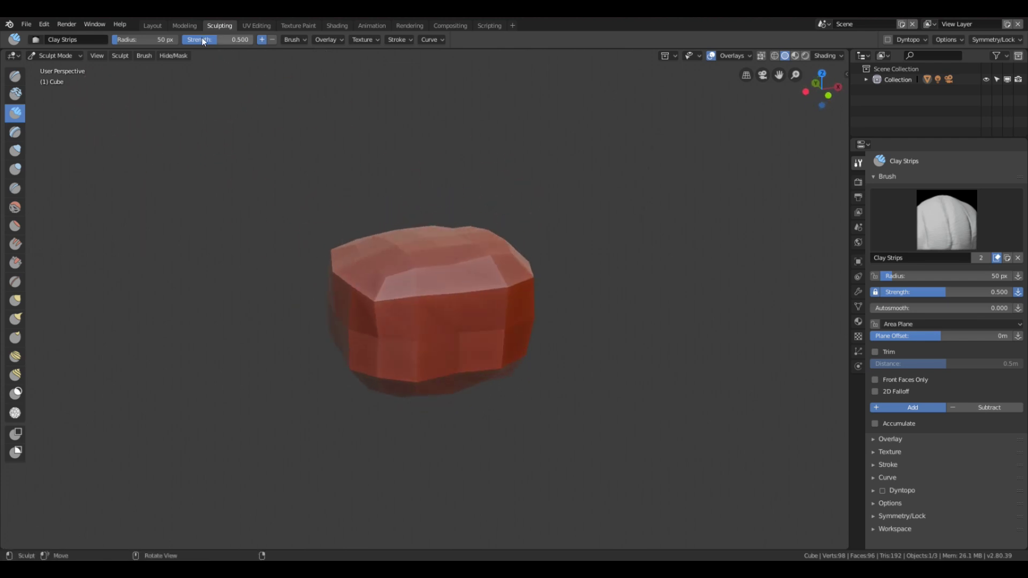
Switch to the Modeling workspace in face selection mode.
left_click(179, 26)
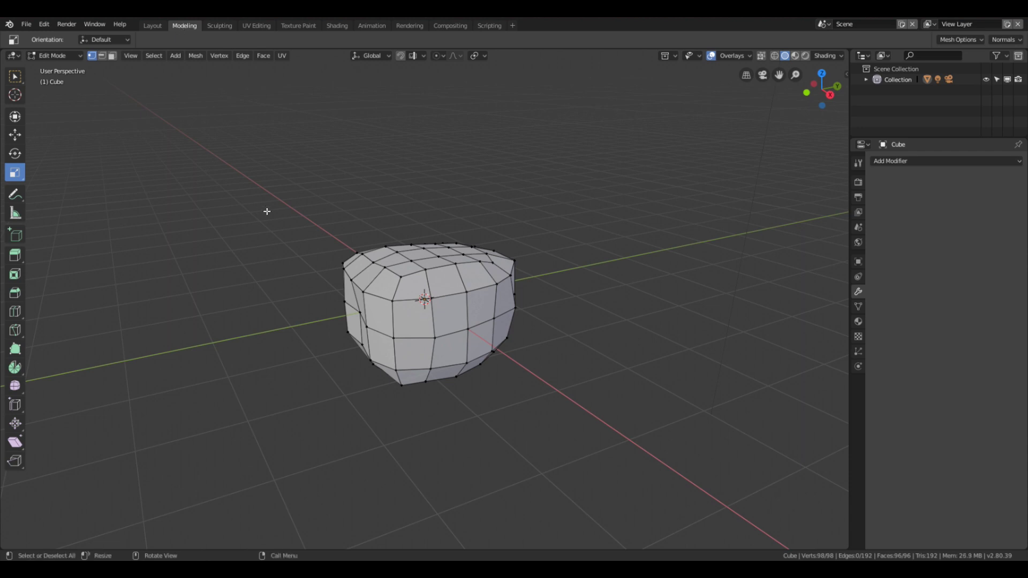
middle_click_drag(267, 214, 198, 247)
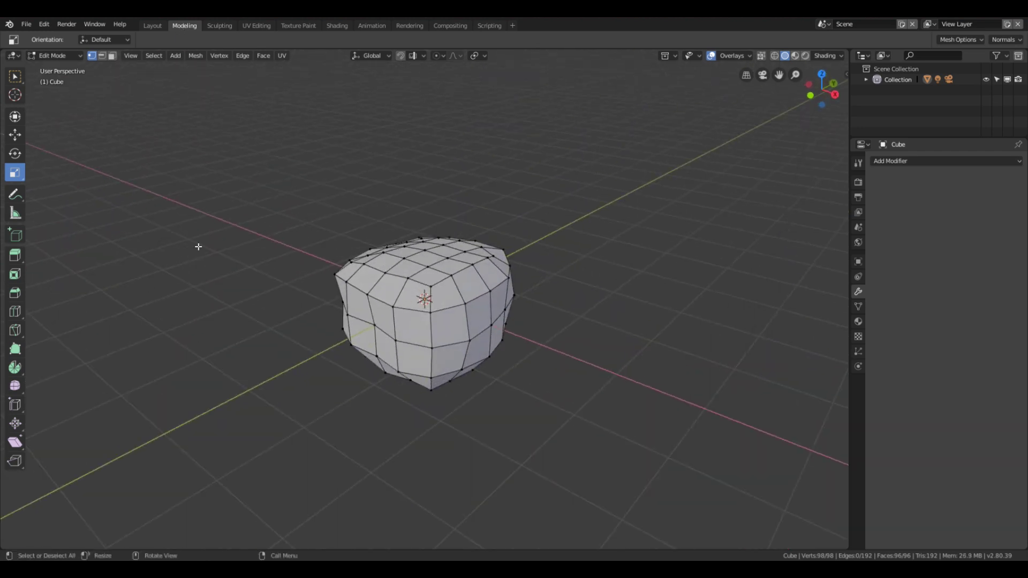
left_click(113, 57)
middle_click_drag(533, 192, 475, 184)
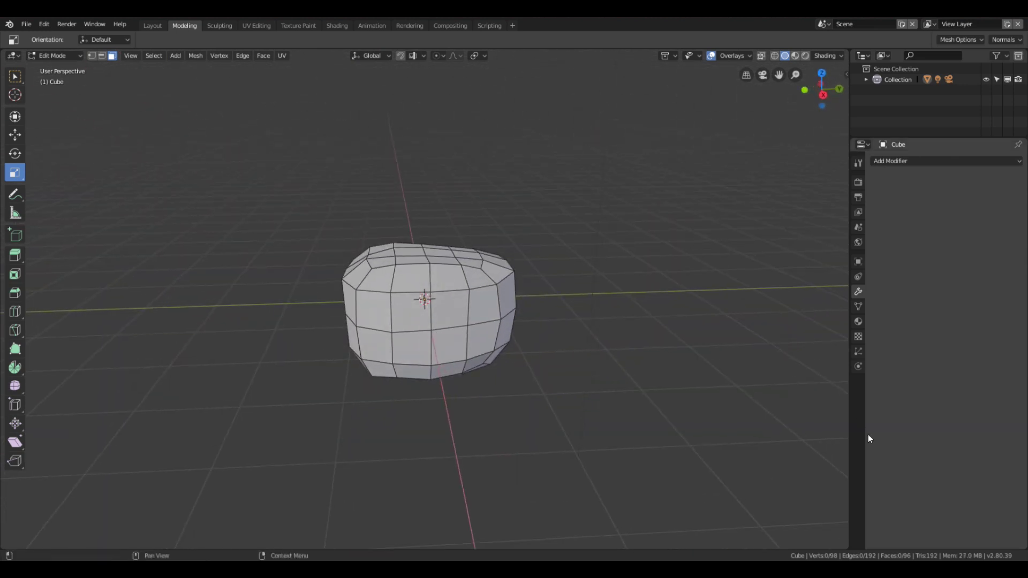
Rename the rock's material to twotoneGrassRock.
left_click(858, 321)
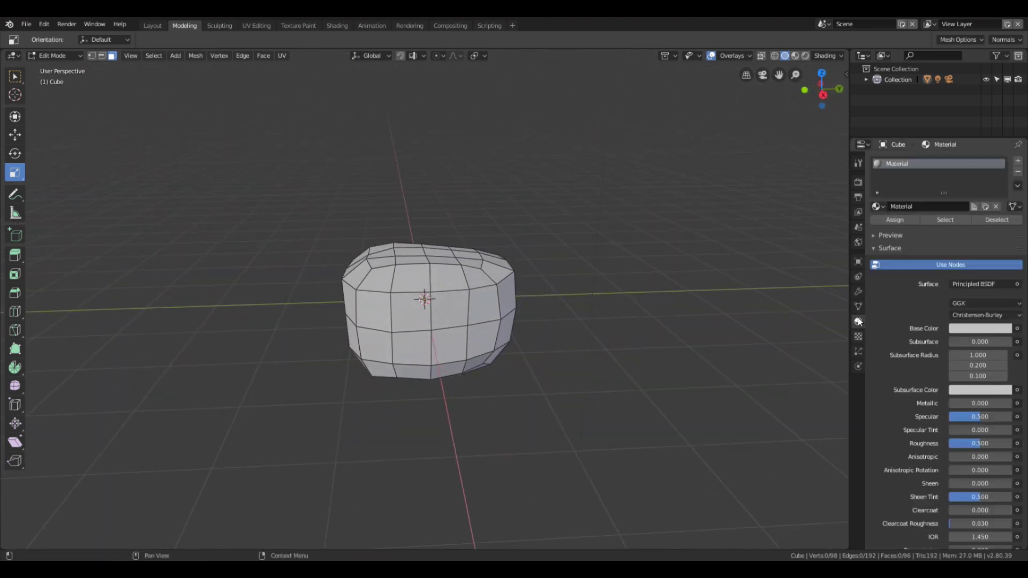
left_click(901, 208)
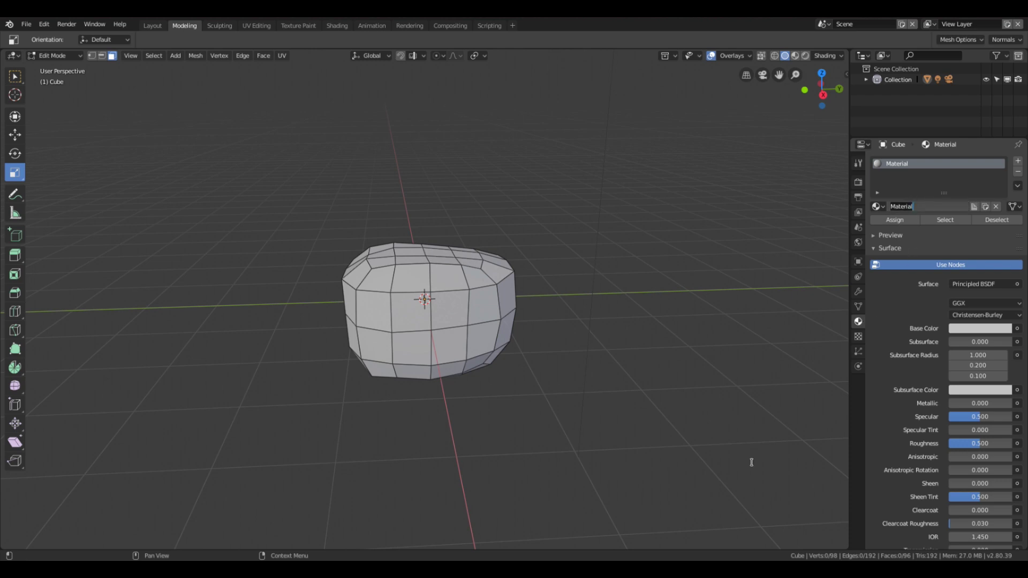
type("twotoneGrassRock")
key("Return")
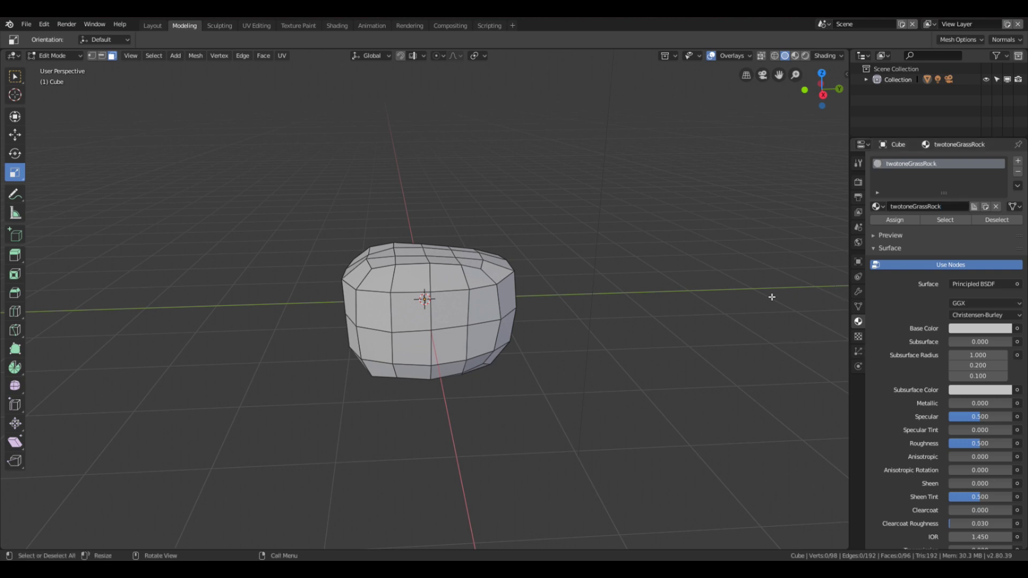
Give twotoneGrassRock a dark reddish-brown base colour and run a test render with F12.
middle_click_drag(417, 338, 368, 368)
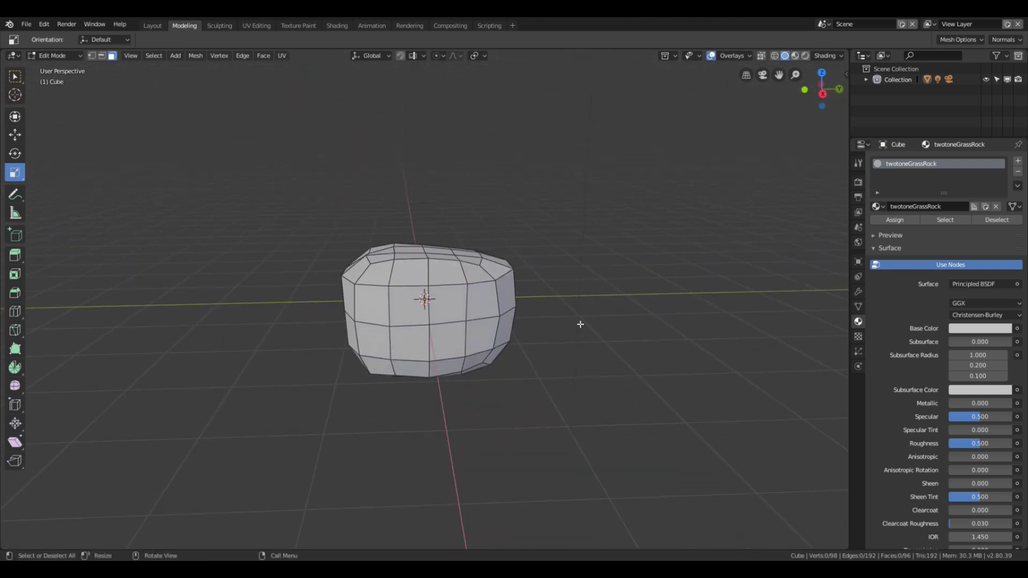
left_click(987, 328)
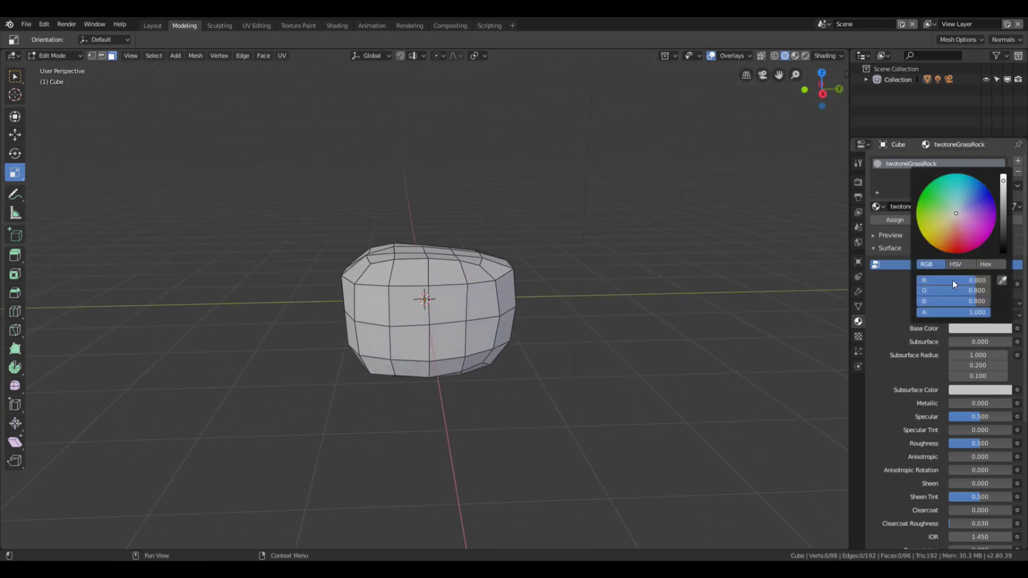
left_click(950, 233)
left_click_drag(1001, 237, 1003, 228)
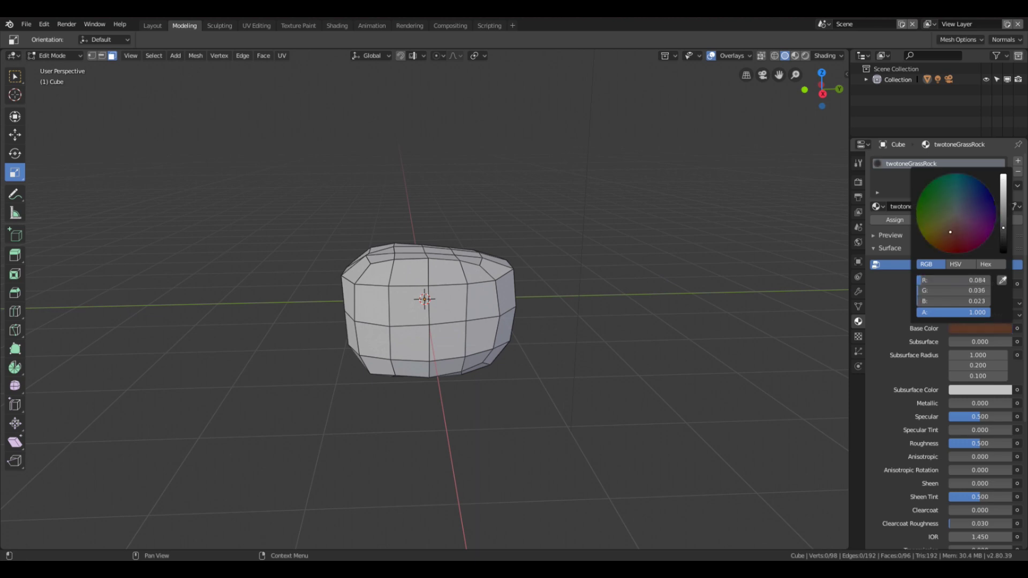
left_click(944, 228)
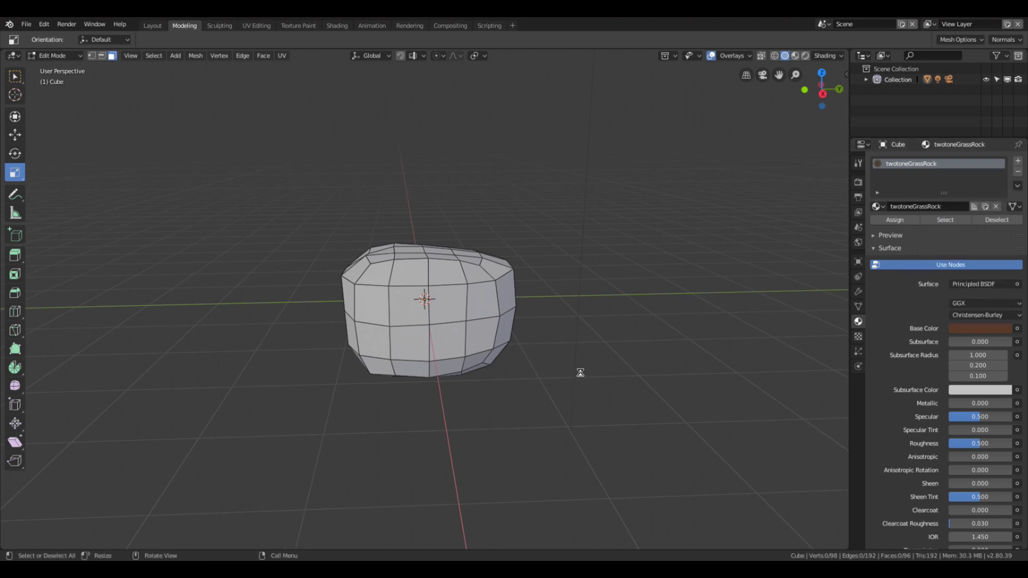
key("F12")
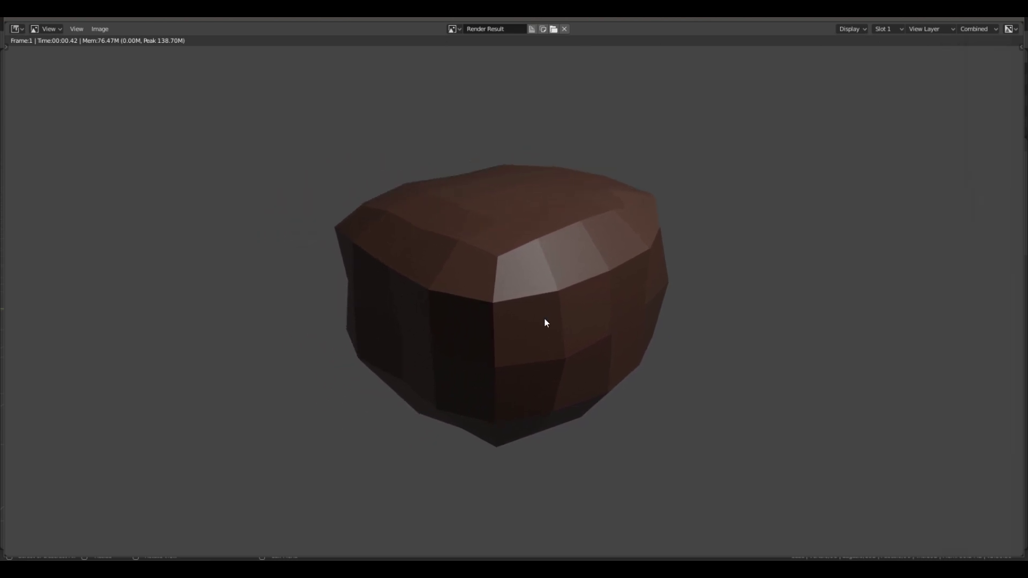
Close the render and circle-select the faces across the rock's top.
key("Escape")
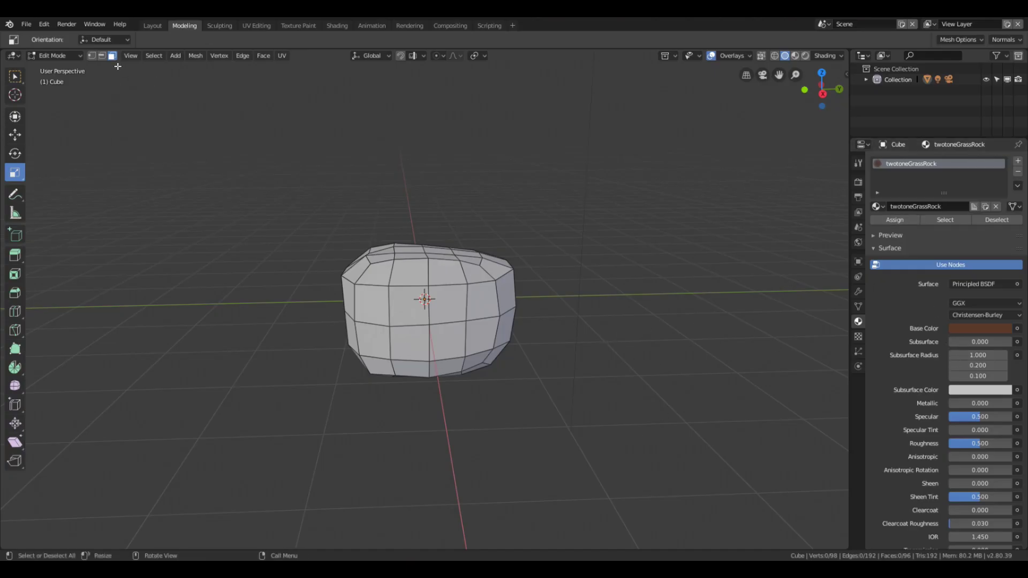
key("s")
middle_click_drag(476, 408, 507, 459)
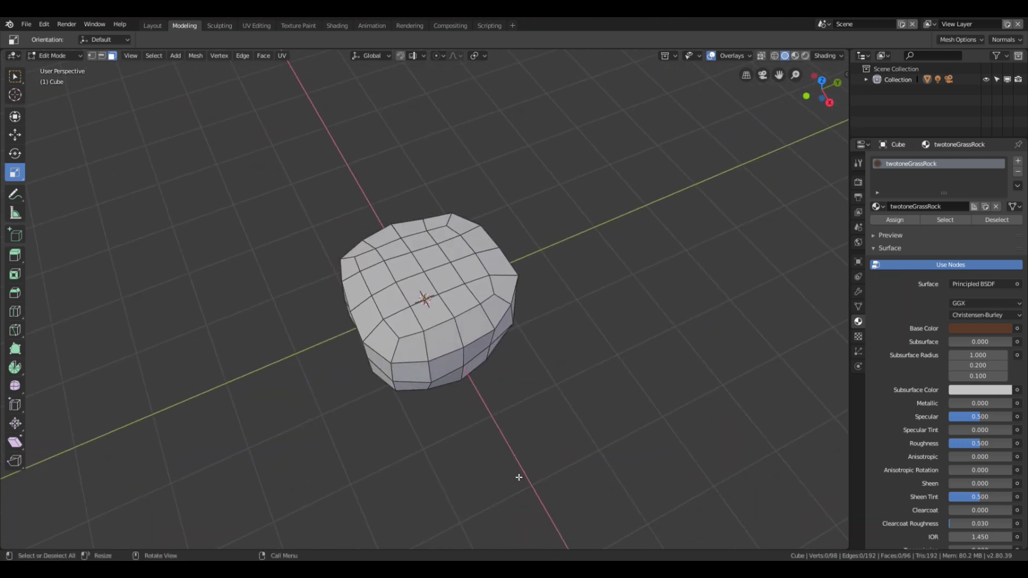
key("c")
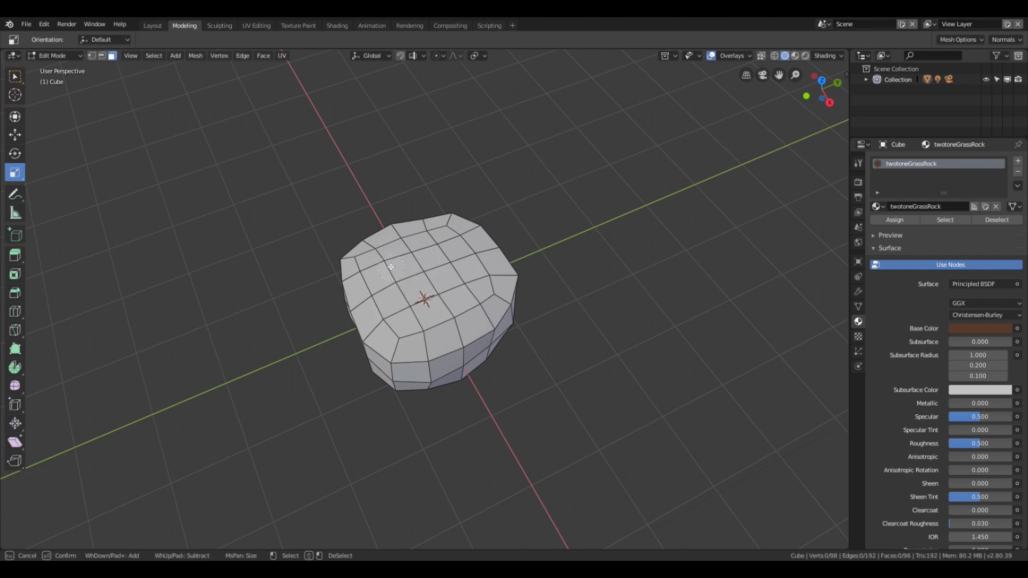
mouse_move(391, 267)
left_mouse_down()
mouse_move(423, 317)
mouse_move(456, 283)
mouse_move(422, 258)
mouse_move(448, 246)
mouse_move(476, 269)
mouse_move(481, 292)
mouse_move(464, 309)
mouse_move(391, 316)
mouse_move(370, 272)
mouse_move(378, 255)
mouse_move(415, 245)
mouse_move(473, 248)
left_mouse_up()
key("Escape")
mouse_move(558, 291)
middle_mouse_down()
mouse_move(546, 243)
mouse_move(612, 231)
mouse_move(535, 313)
mouse_move(649, 310)
mouse_move(638, 319)
middle_mouse_up()
Circle-select the upper band of front faces in addition to the top.
key("c")
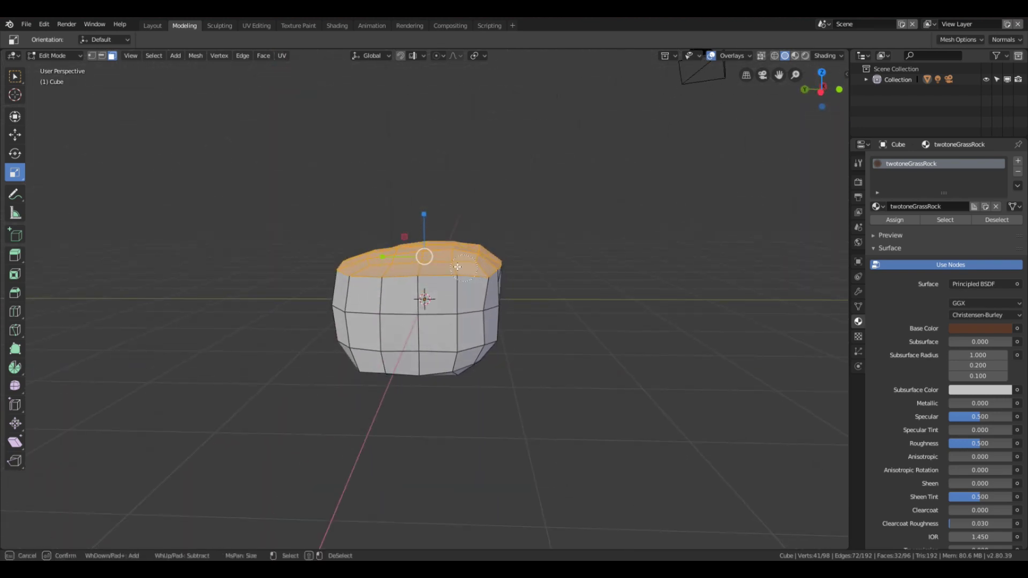
left_click(356, 290)
left_click_drag(395, 291, 495, 285)
key("Escape")
mouse_move(579, 305)
middle_mouse_down()
mouse_move(436, 303)
mouse_move(447, 295)
middle_mouse_up()
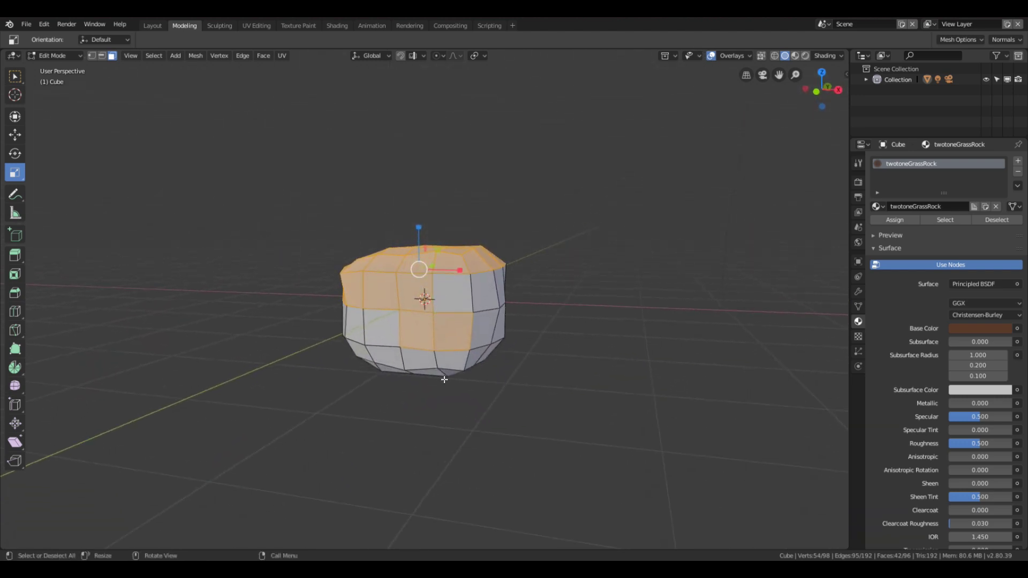
Add the upper right side faces to the selection, deselecting stray lower faces.
key("c")
left_click(414, 334)
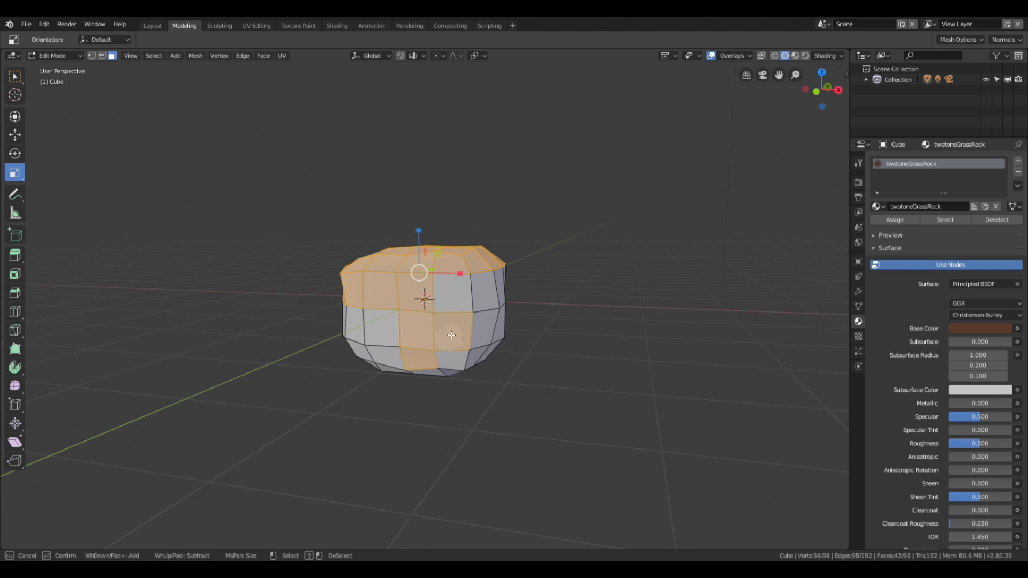
left_click_drag(444, 344, 442, 339, "shift")
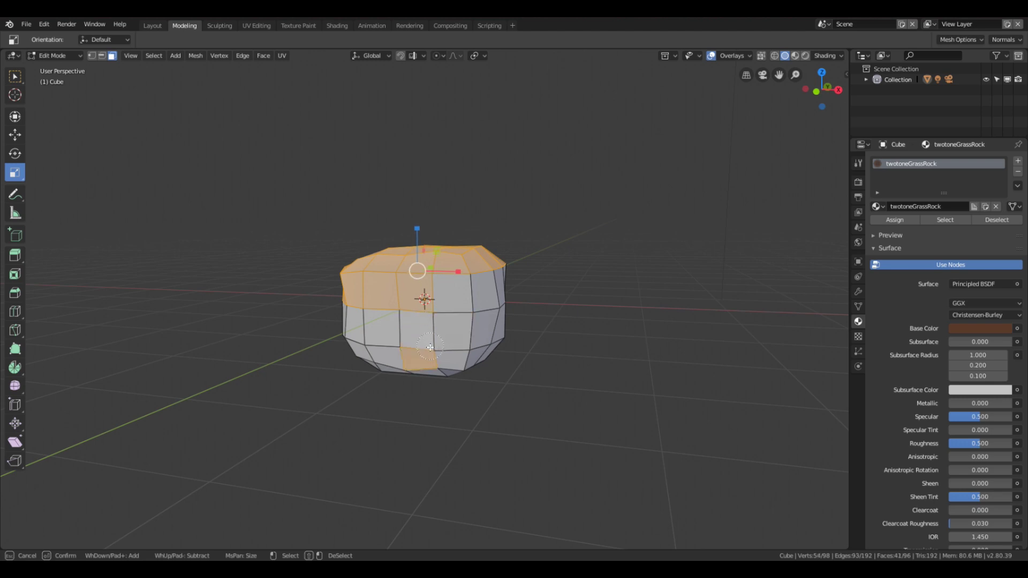
left_click(432, 352, "shift")
left_click(495, 289)
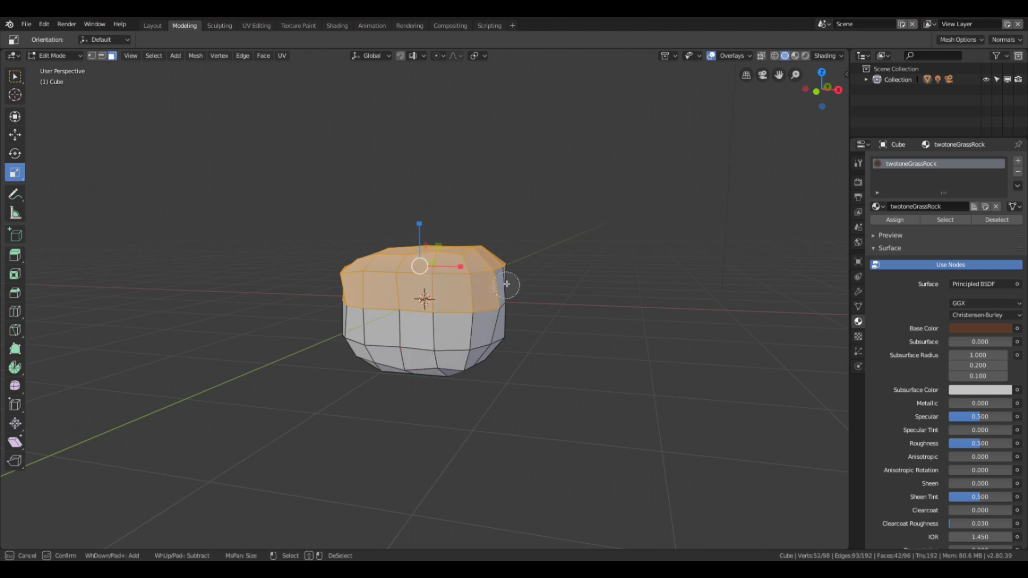
left_click_drag(507, 284, 525, 287)
key("Escape")
middle_click_drag(580, 314, 413, 317)
Add the remaining upper side faces, reaching 48 of 96 faces selected.
key("c")
left_click_drag(393, 296, 420, 298)
left_click(463, 292)
right_click(605, 364)
middle_click_drag(603, 363, 618, 376)
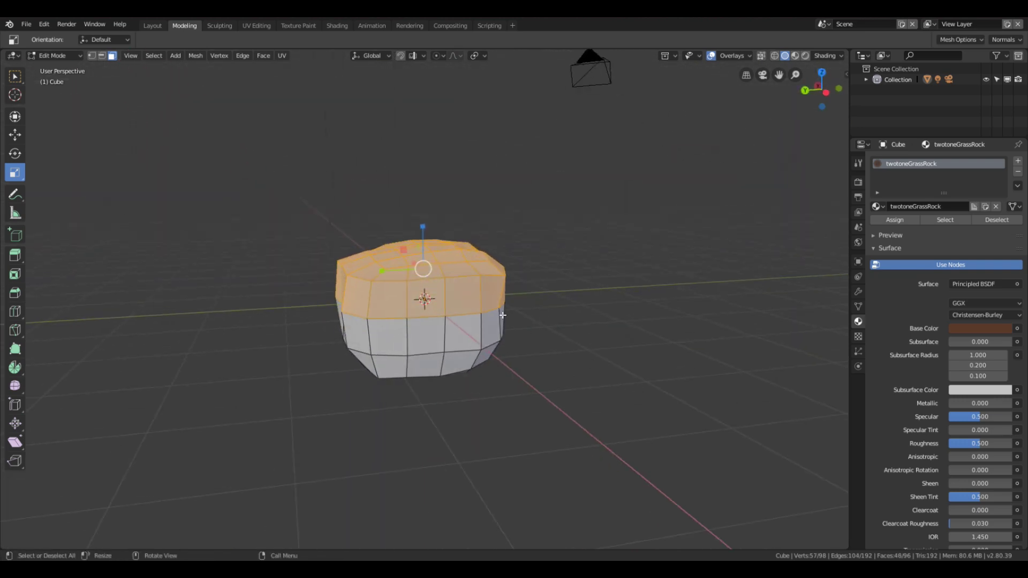
Add a second material slot holding a new material named grassTop.
left_click(1016, 162)
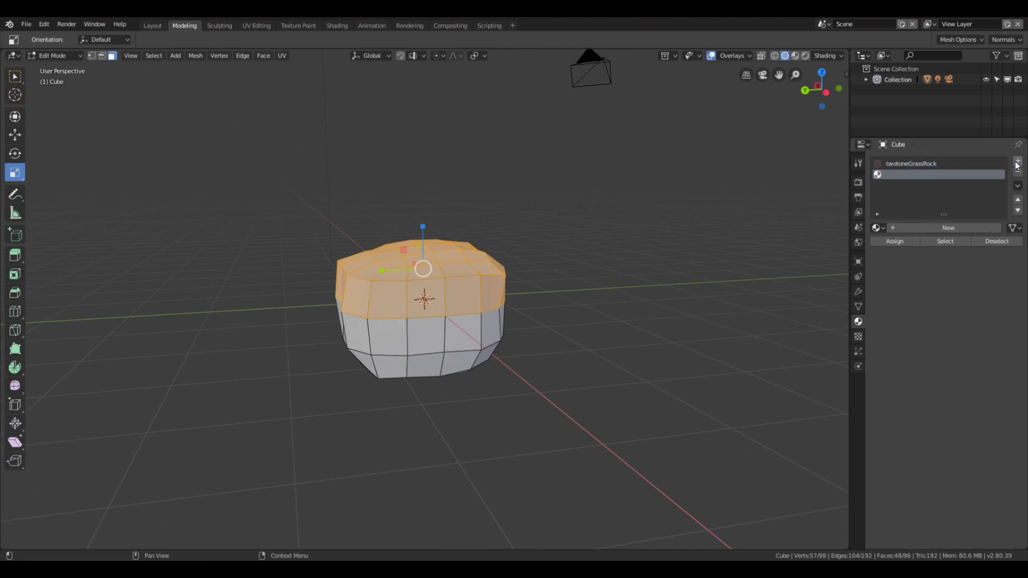
left_click(924, 230)
left_click(912, 227)
type("grass")
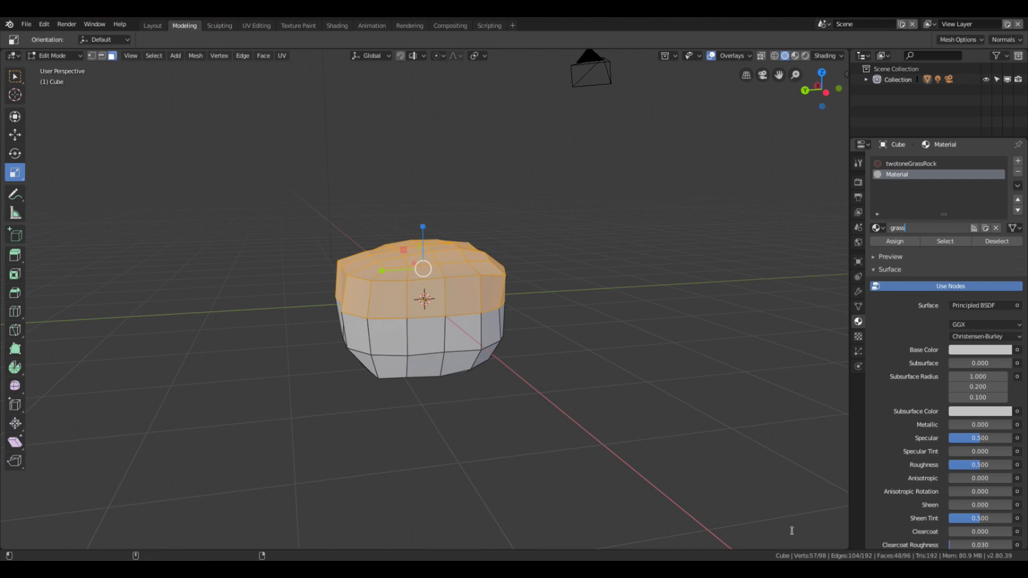
type("Top")
key("Return")
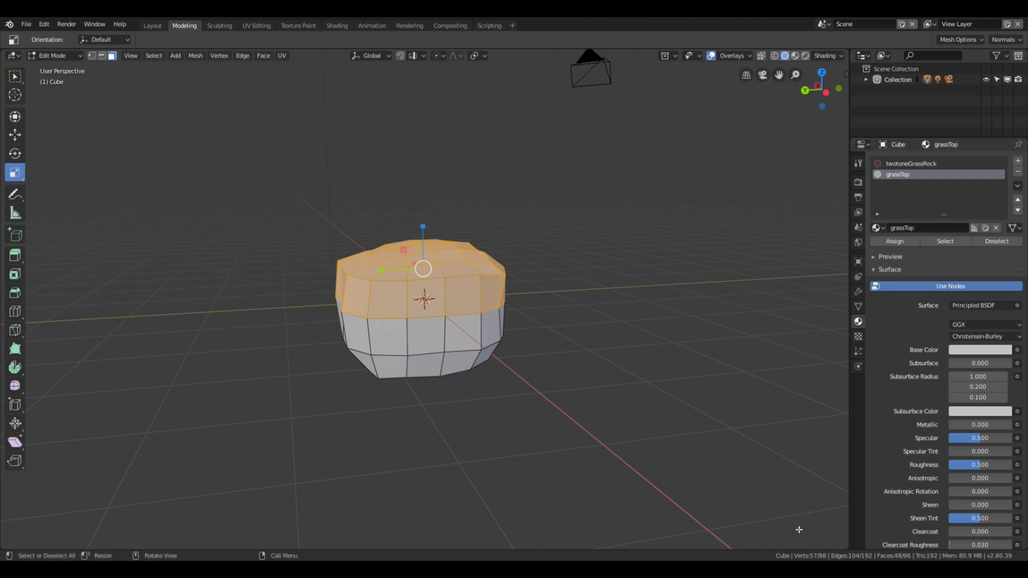
Make grassTop dark green, assign it to the selected upper faces and test-render the two-tone rock.
left_click(960, 351)
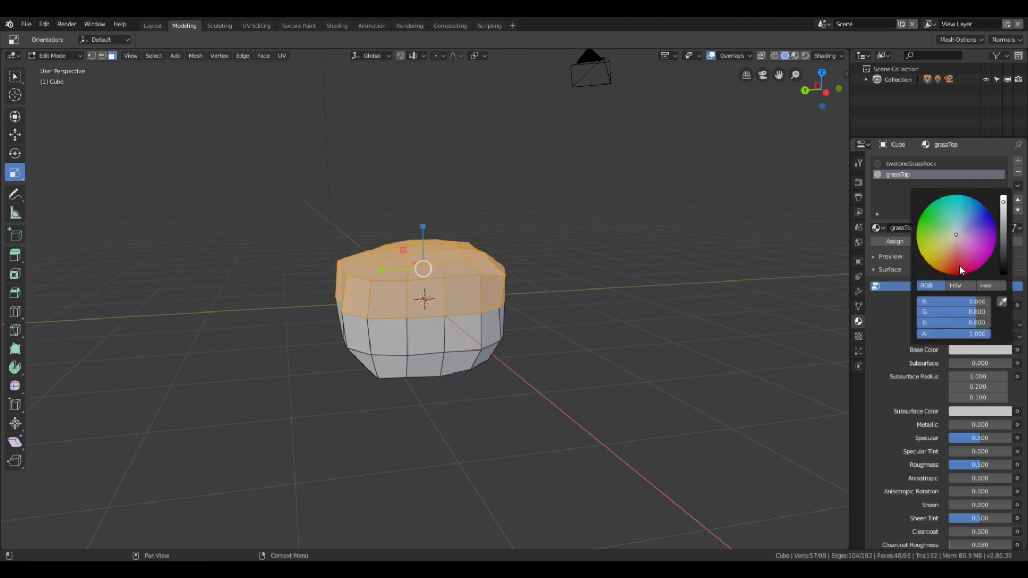
left_click(931, 223)
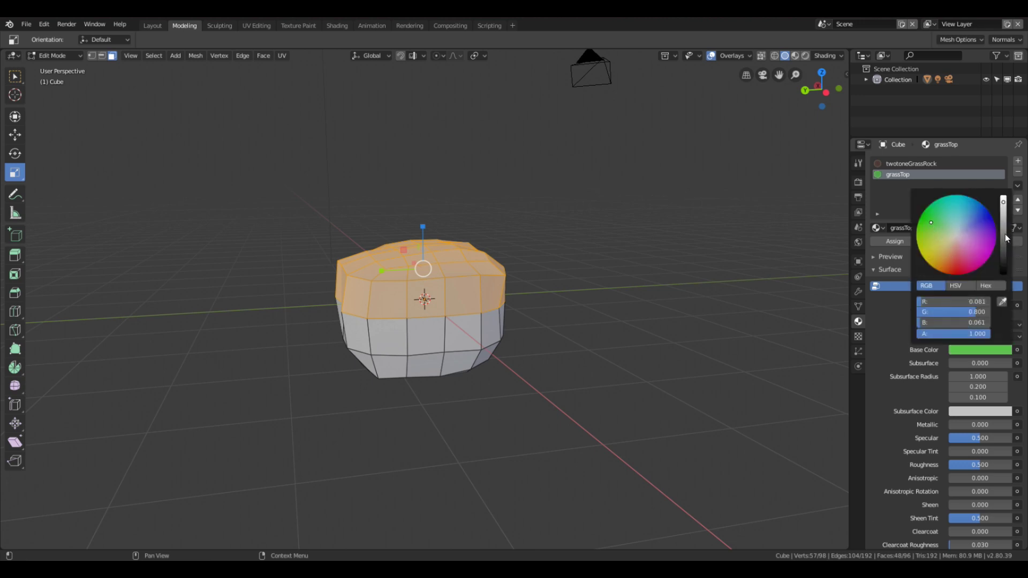
left_click_drag(1005, 239, 1005, 226)
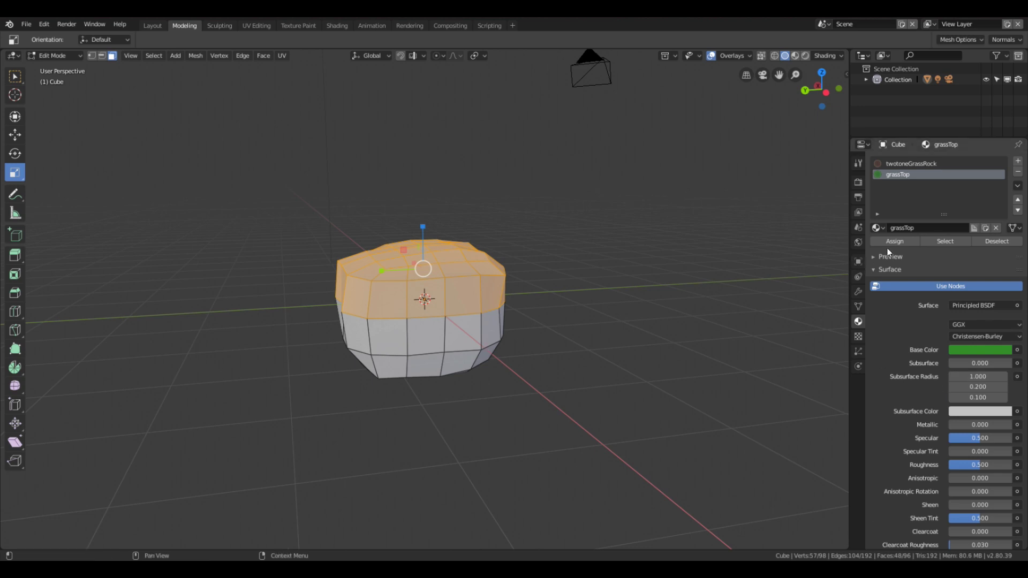
left_click(902, 240)
key("F12")
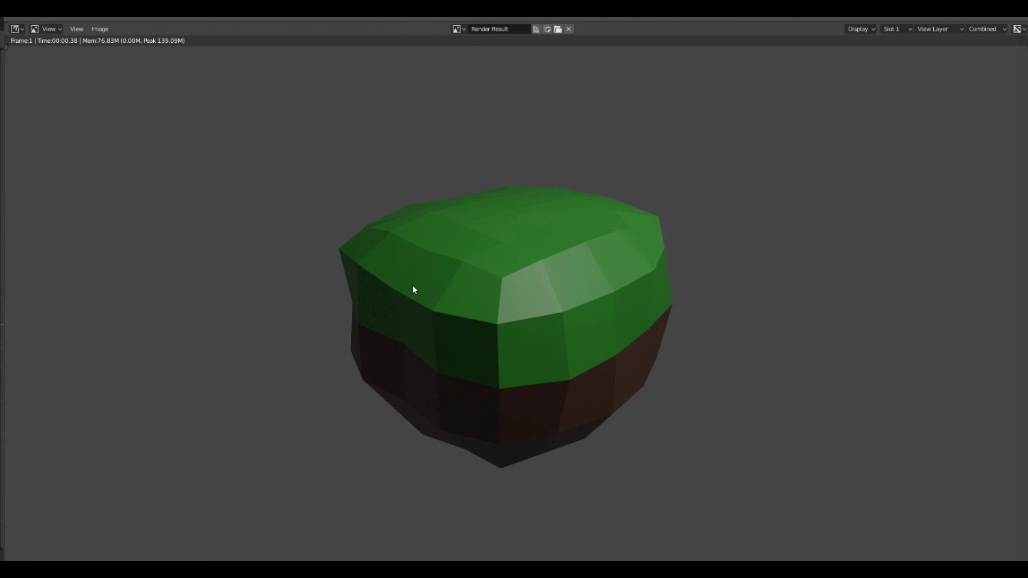
key("Escape")
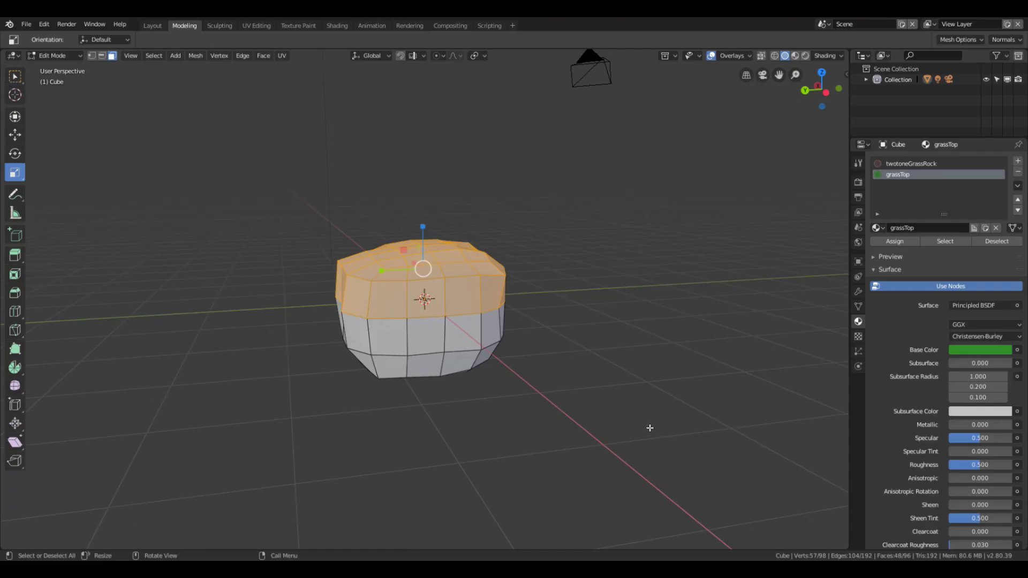
Select the whole rock mesh and bring up the UV unwrap options.
key("a")
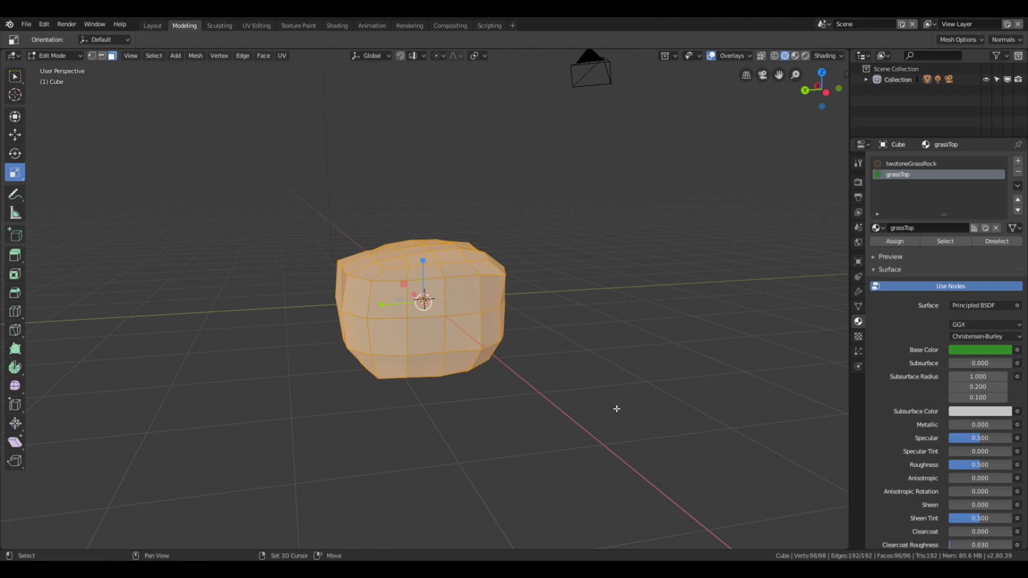
key("u")
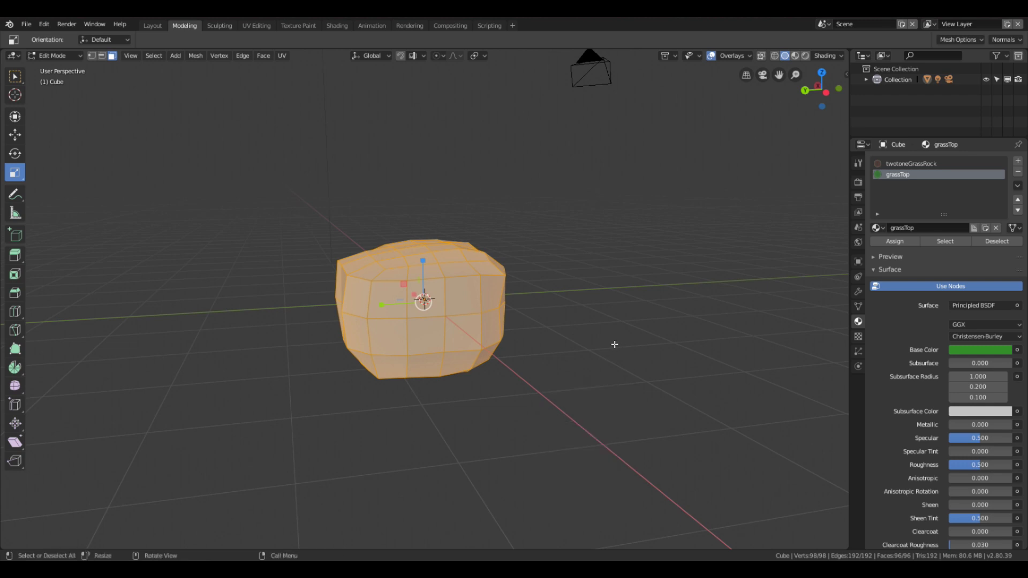
middle_click_drag(614, 344, 552, 268)
right_click(551, 268)
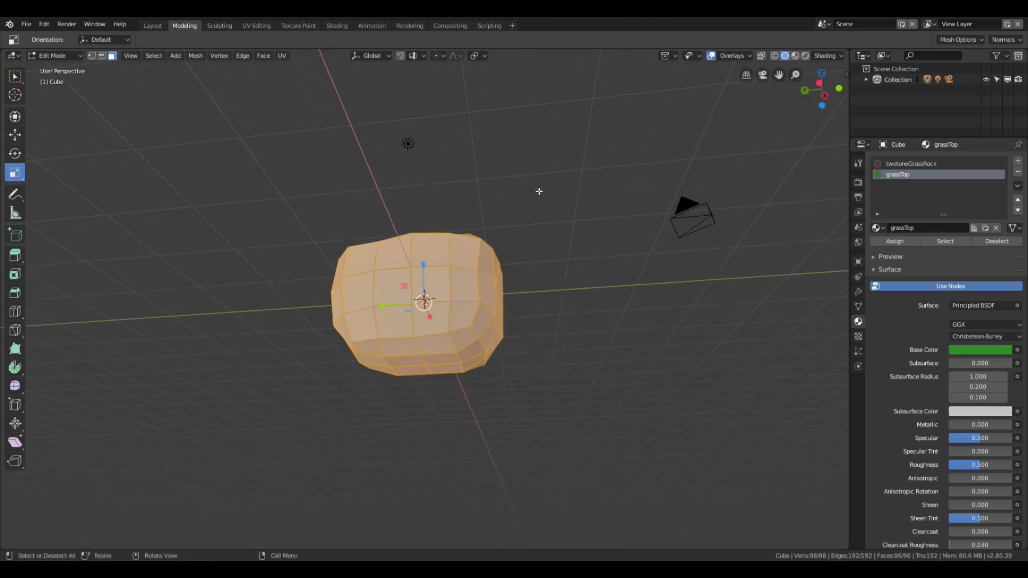
middle_click_drag(539, 185, 626, 267)
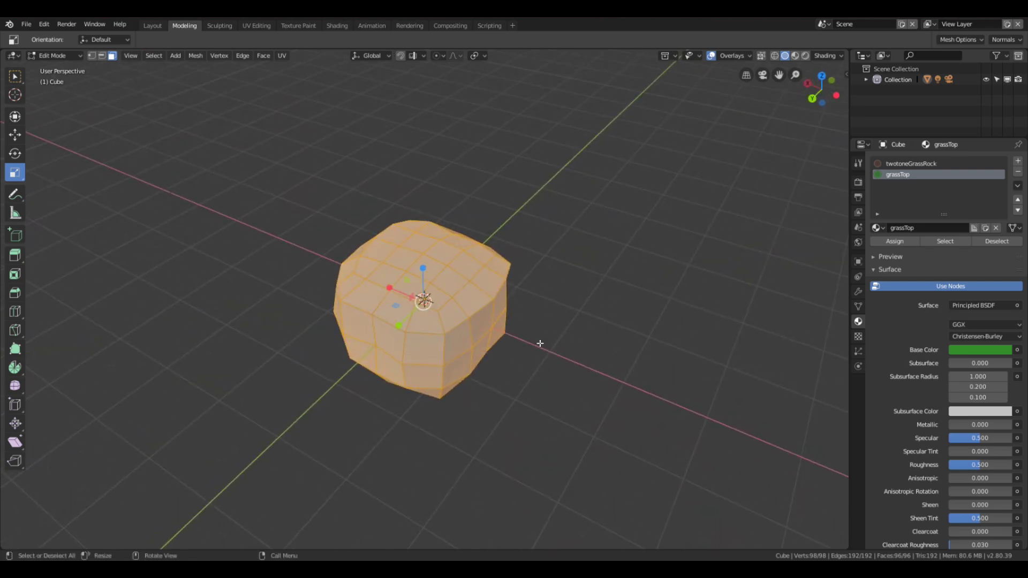
In the UV Editing workspace, Smart UV Project the rock with a 0.12 island margin.
left_click(261, 27)
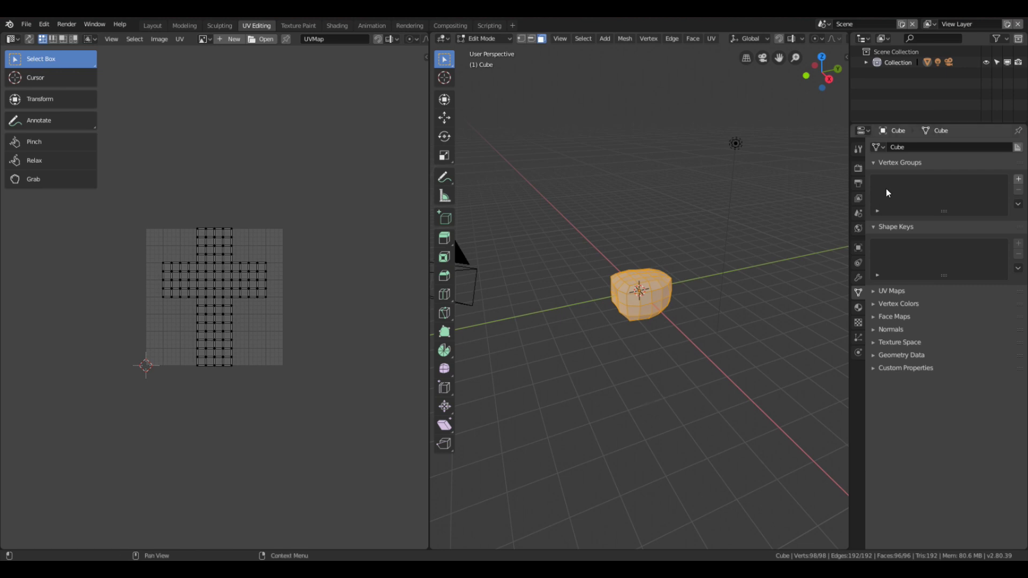
left_click(858, 307)
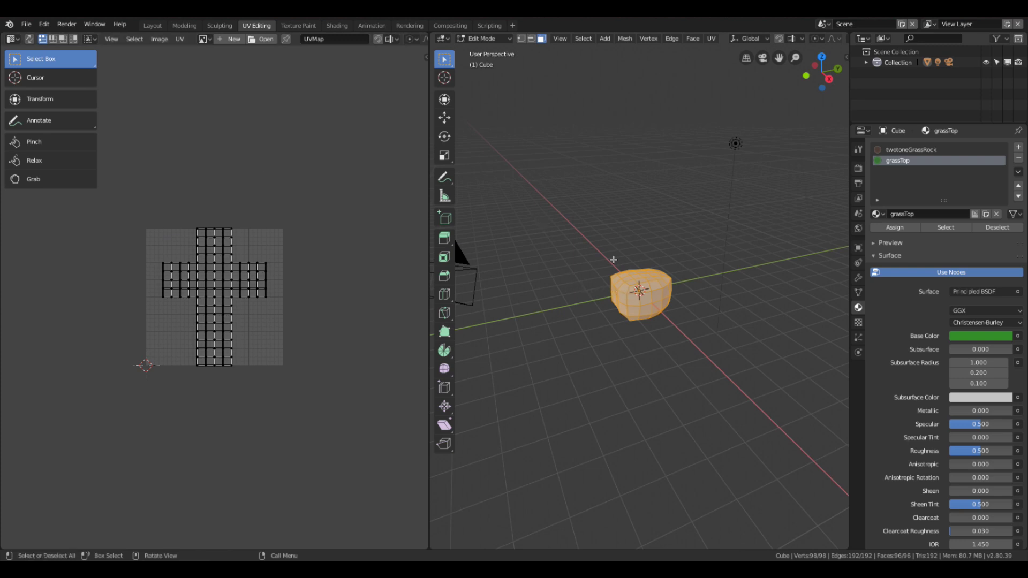
key("u")
left_click(594, 225)
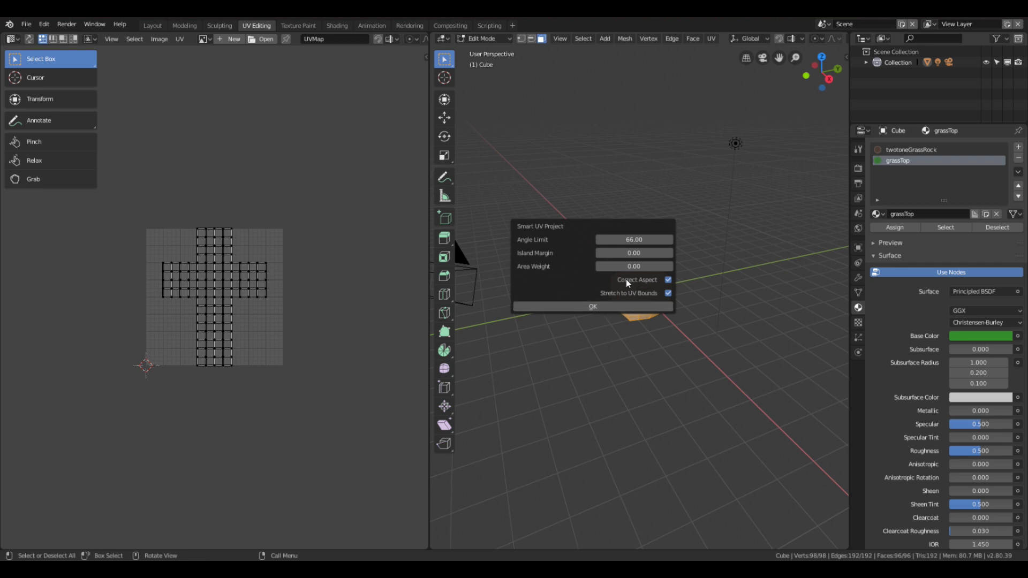
left_click(644, 252)
type("12")
key("Return")
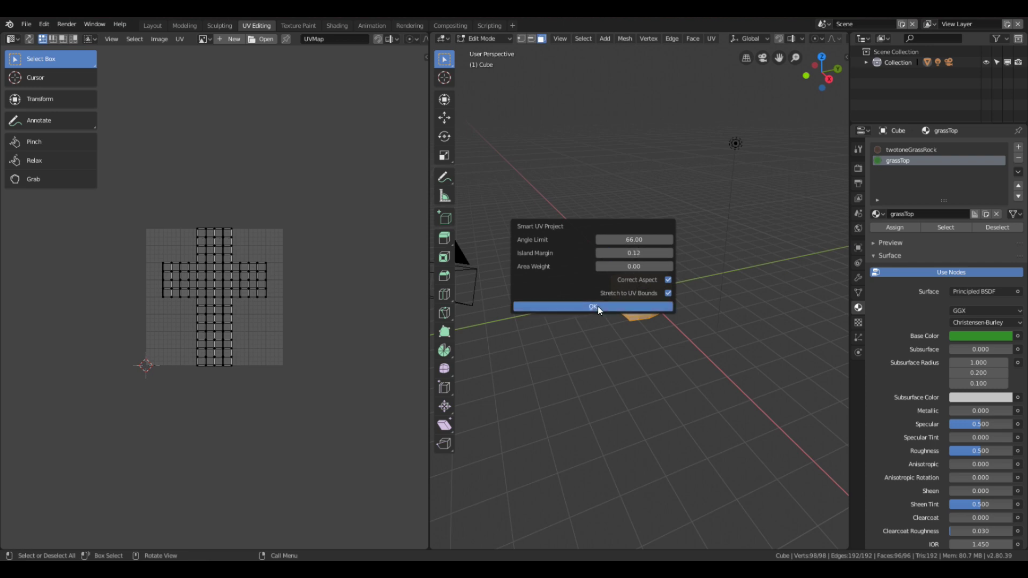
left_click(598, 306)
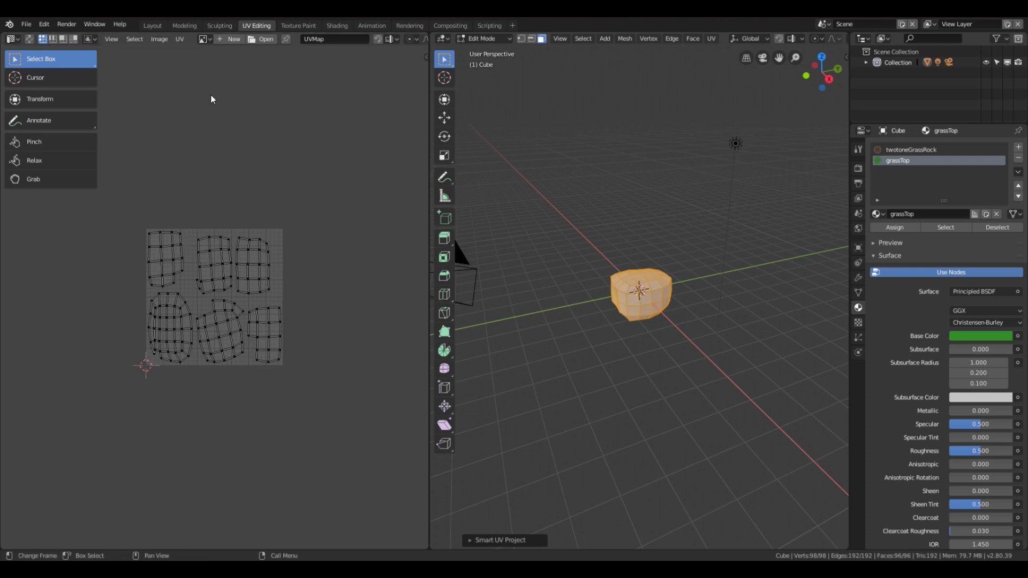
left_click(159, 39)
left_click(191, 92)
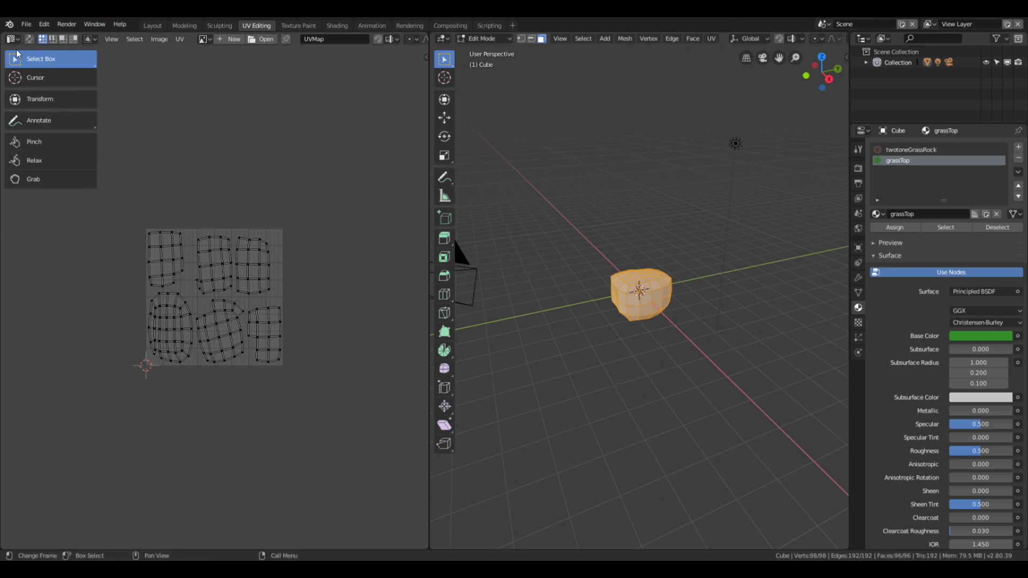
Export the rock as a mesh-only FBX with Apply Transform on, named grassyTop2 in blenderModels.
left_click(26, 25)
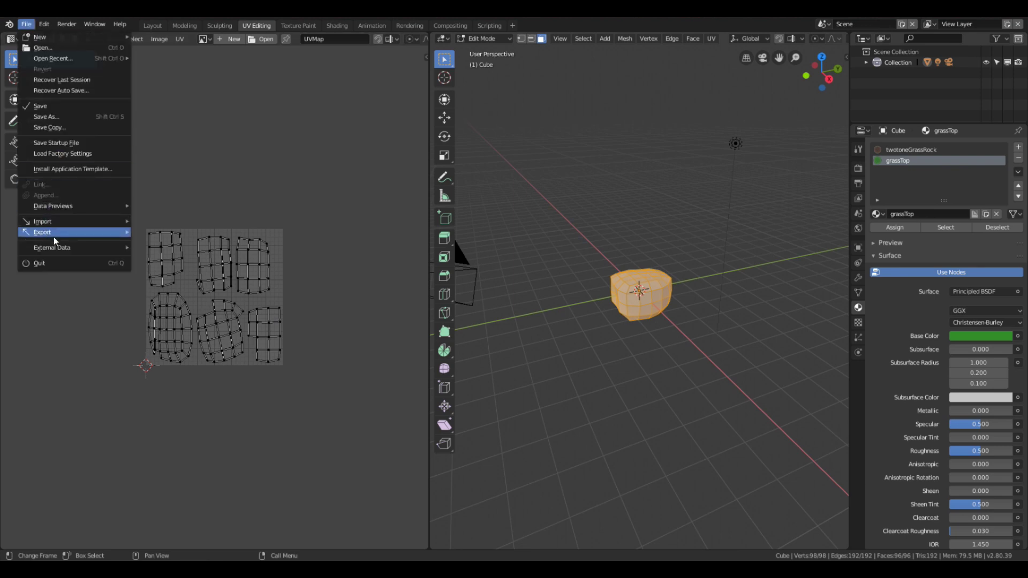
mouse_move(56, 236)
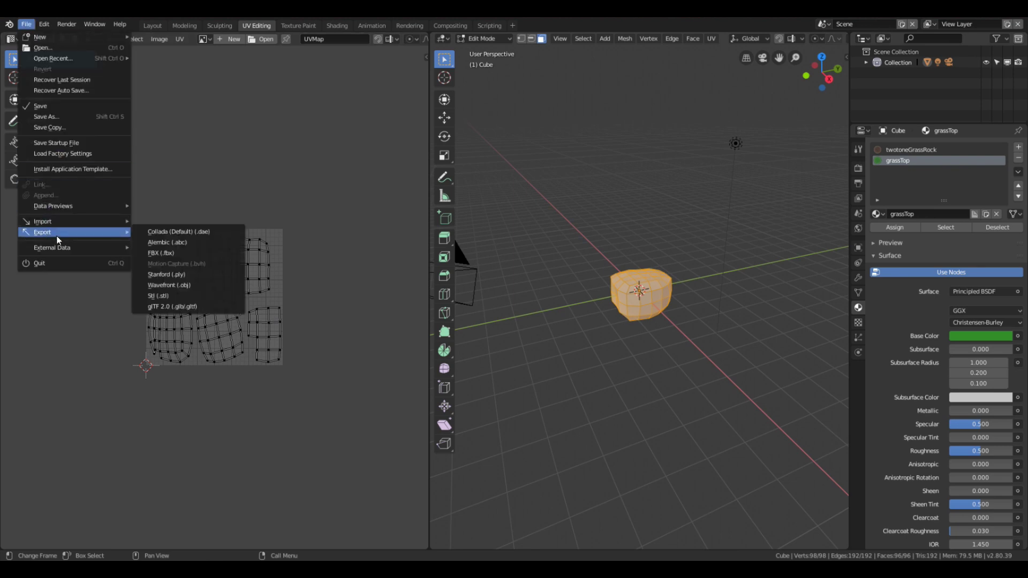
left_click(160, 254)
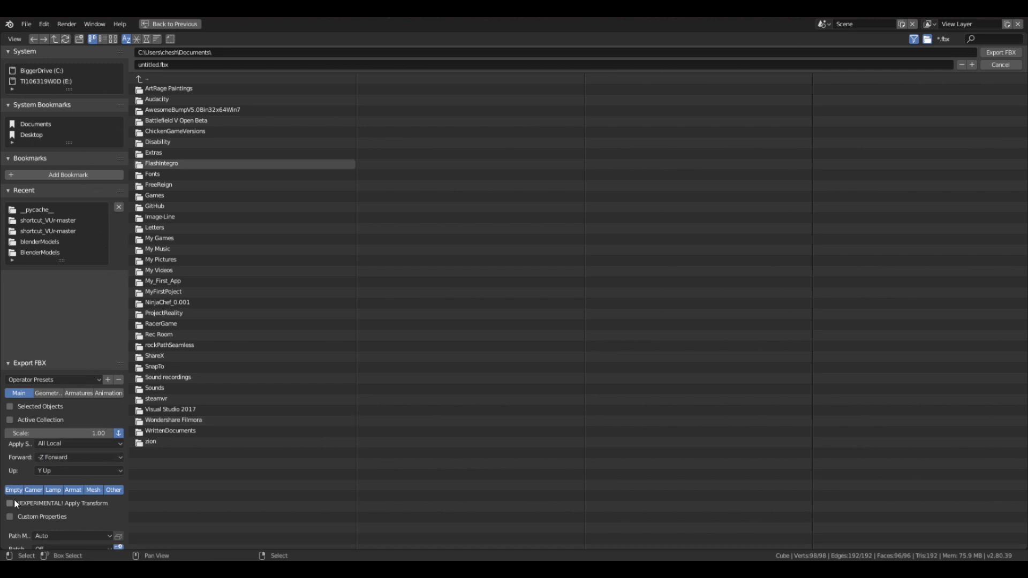
left_click(97, 492)
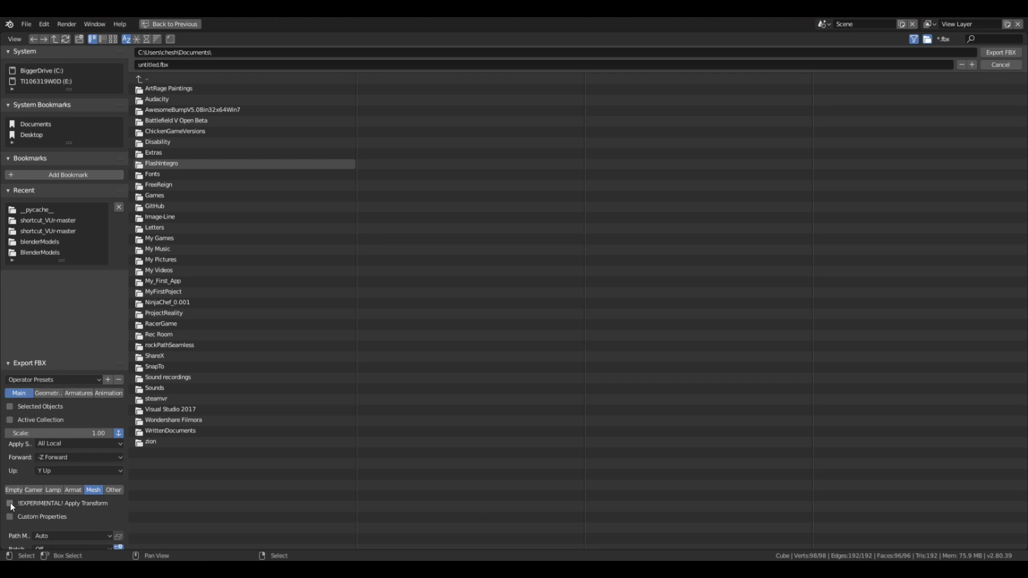
left_click(9, 503)
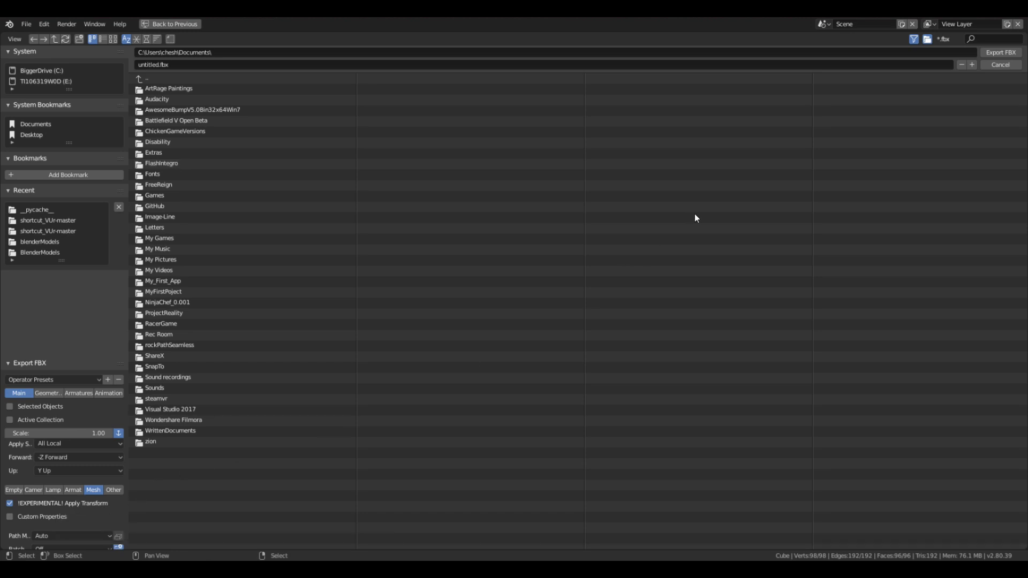
left_click(159, 67)
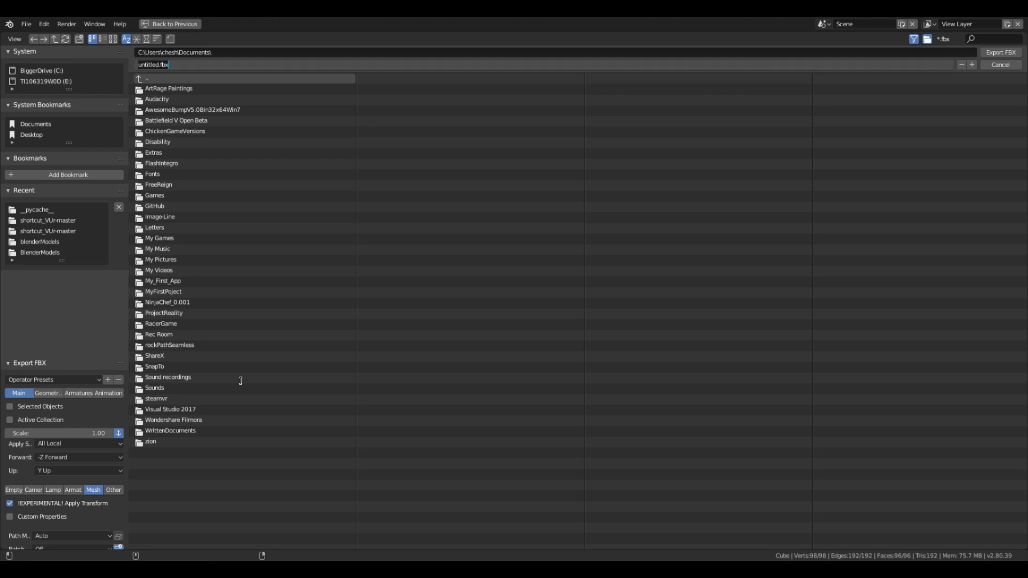
type("grassyTop2")
key("Return")
left_click(39, 241)
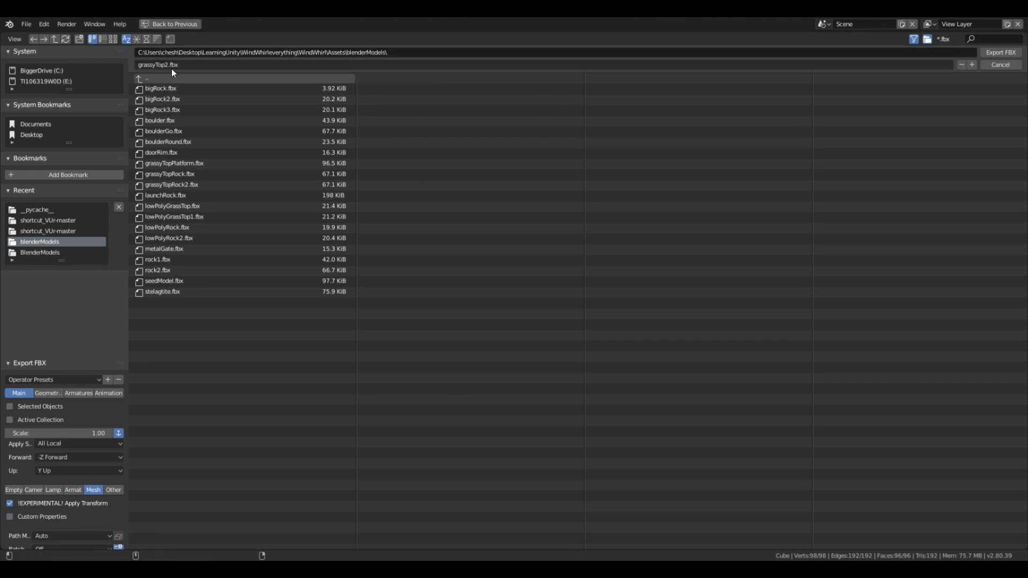
left_click(999, 52)
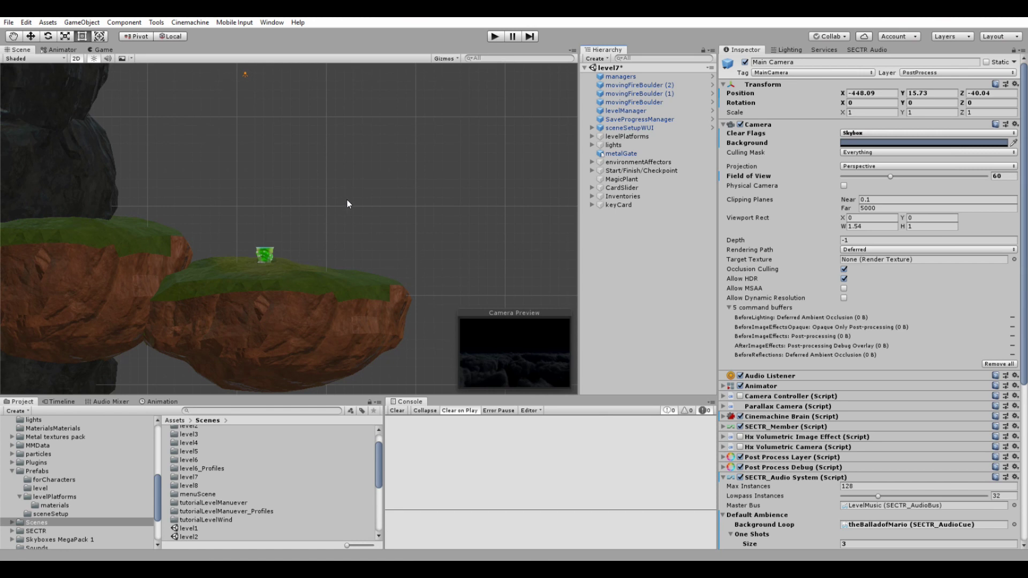
Open Assets/blenderModels and select grassyTop2.fbx to show its import settings.
left_click_drag(347, 201, 241, 245)
scroll(284, 219, "up", 6)
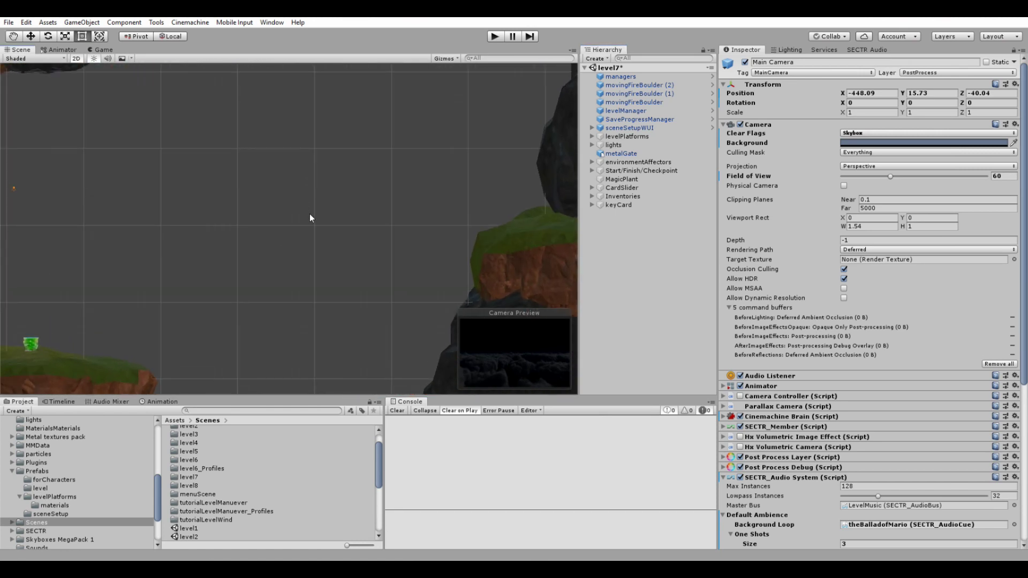
middle_click_drag(310, 198, 329, 195)
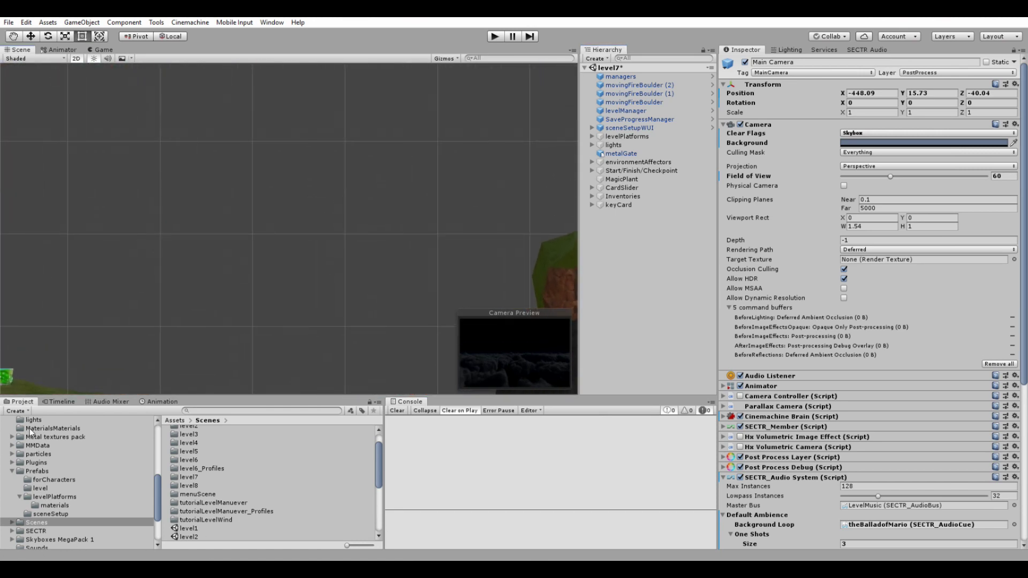
scroll(68, 452, "up", 10)
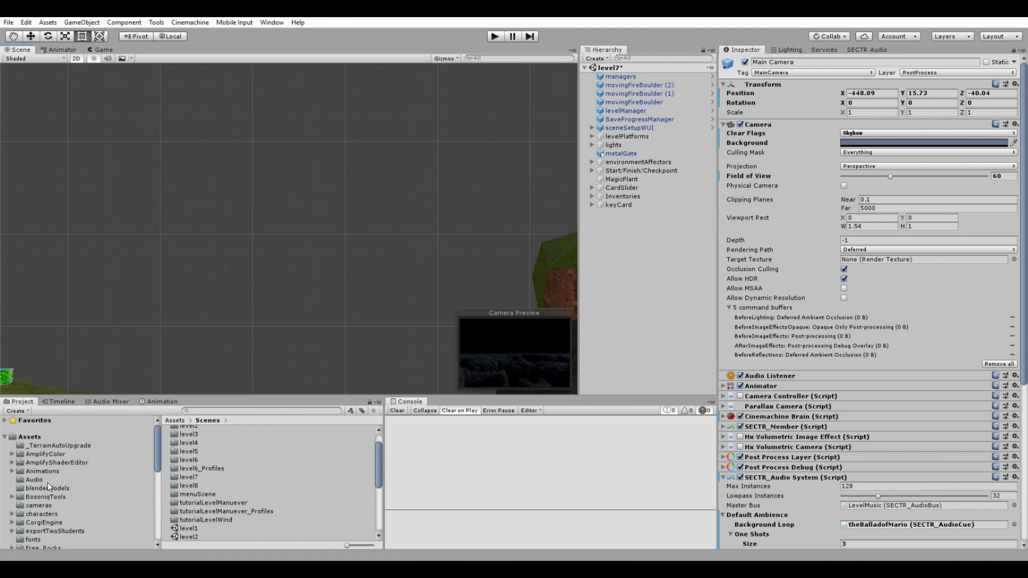
left_click(53, 488)
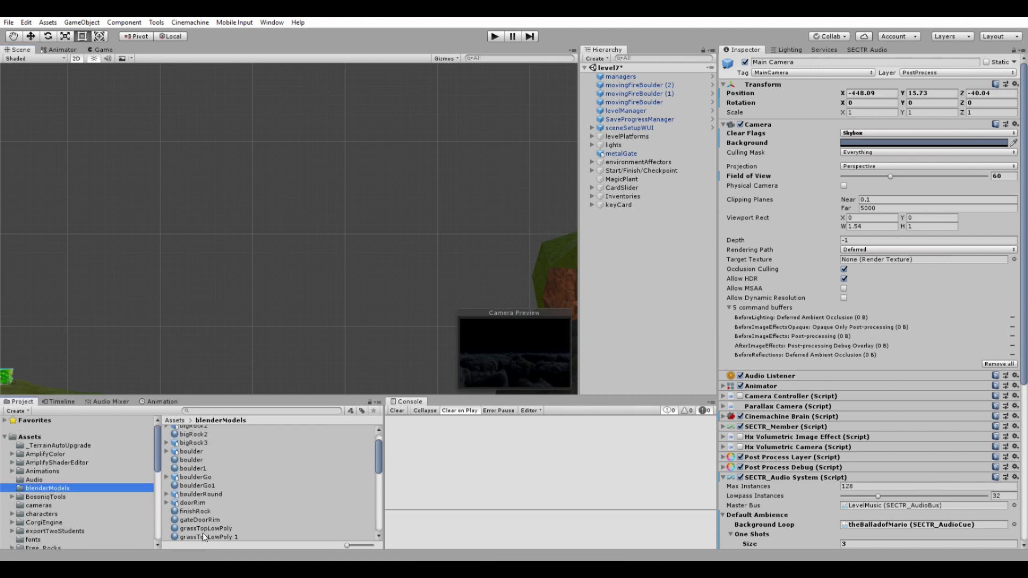
scroll(238, 479, "down", 4)
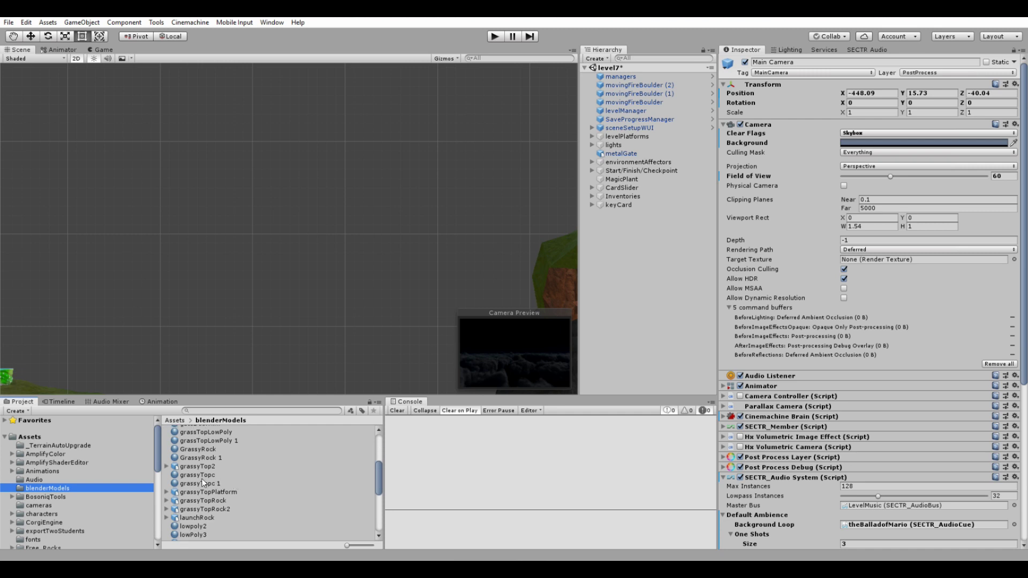
scroll(226, 479, "up", 1)
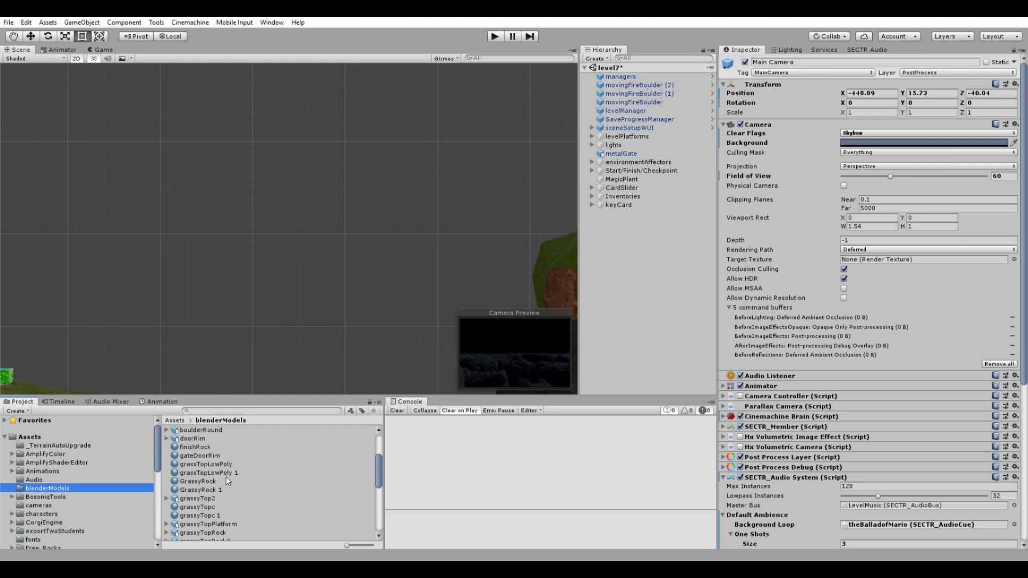
left_click(193, 499)
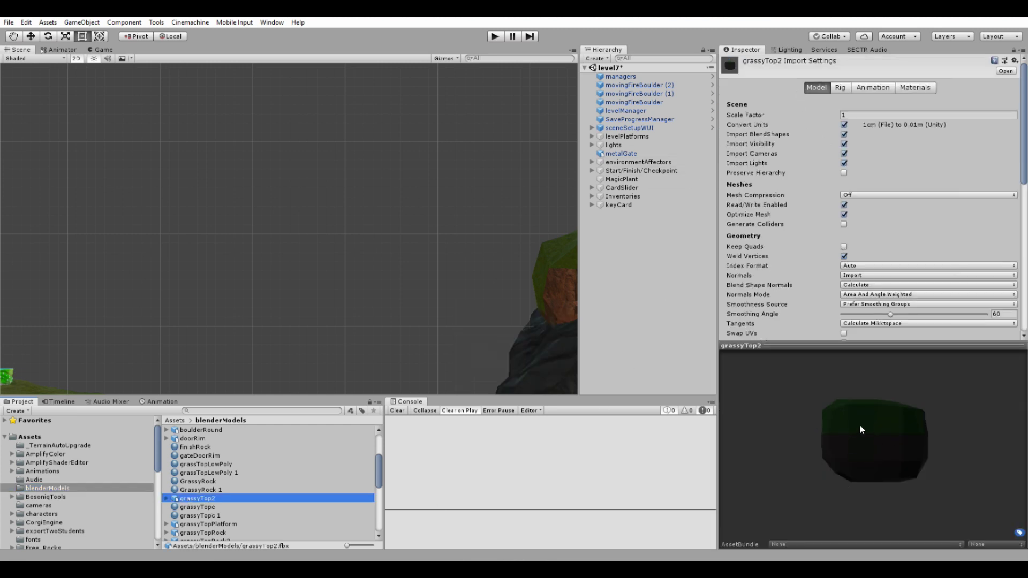
Extract grassyTop2's embedded materials into a folder from the Materials import tab.
left_click(923, 89)
left_click(911, 143)
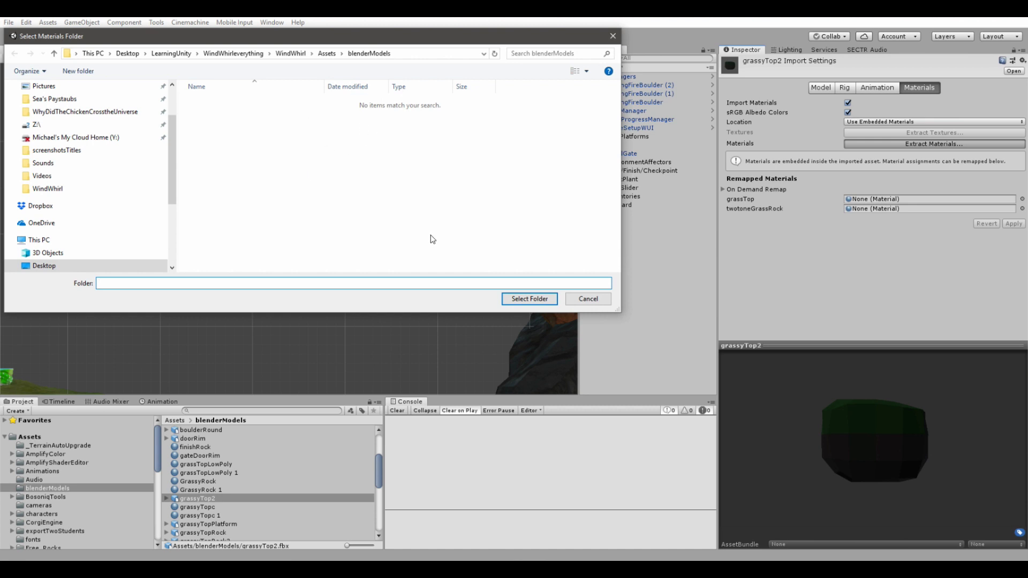
left_click(517, 300)
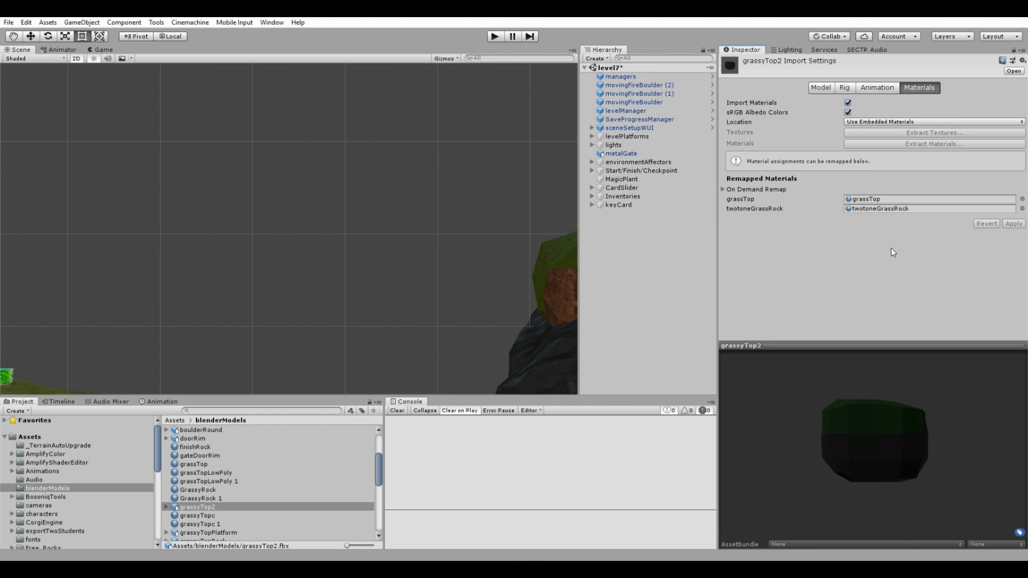
Set the model's import Scale Factor to 10.
left_click(824, 85)
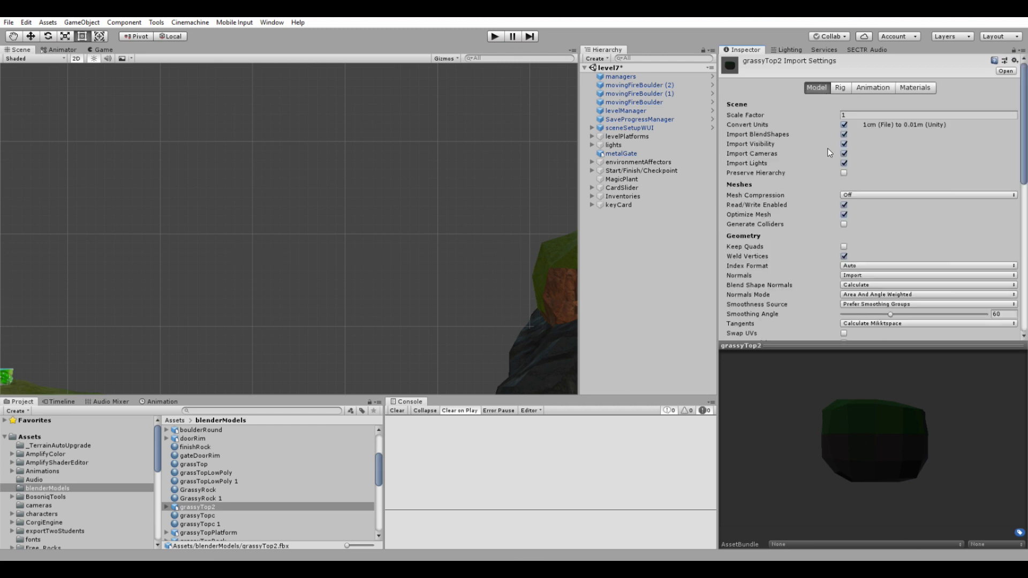
left_click(847, 115)
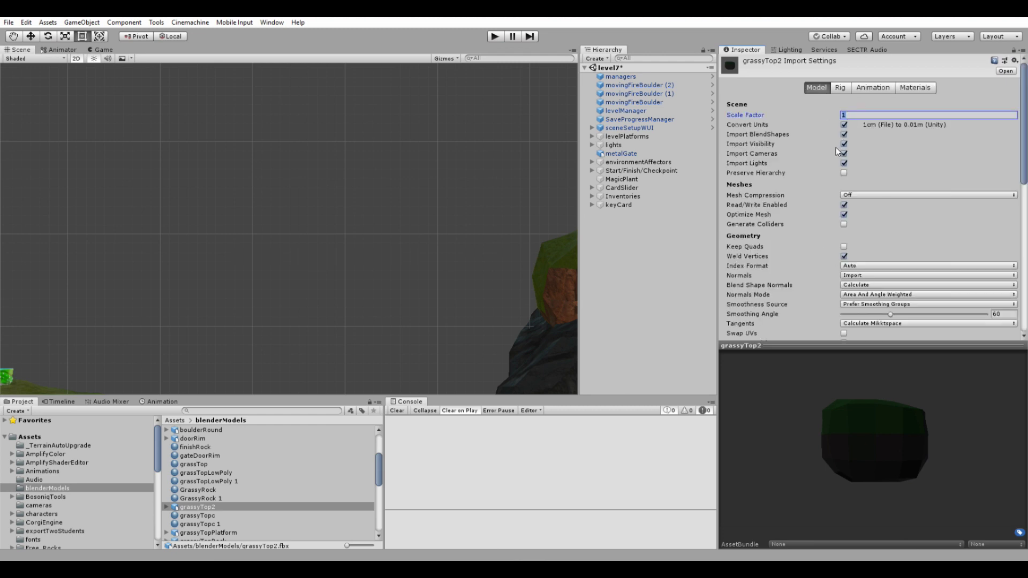
type("10")
scroll(869, 149, "down", 5)
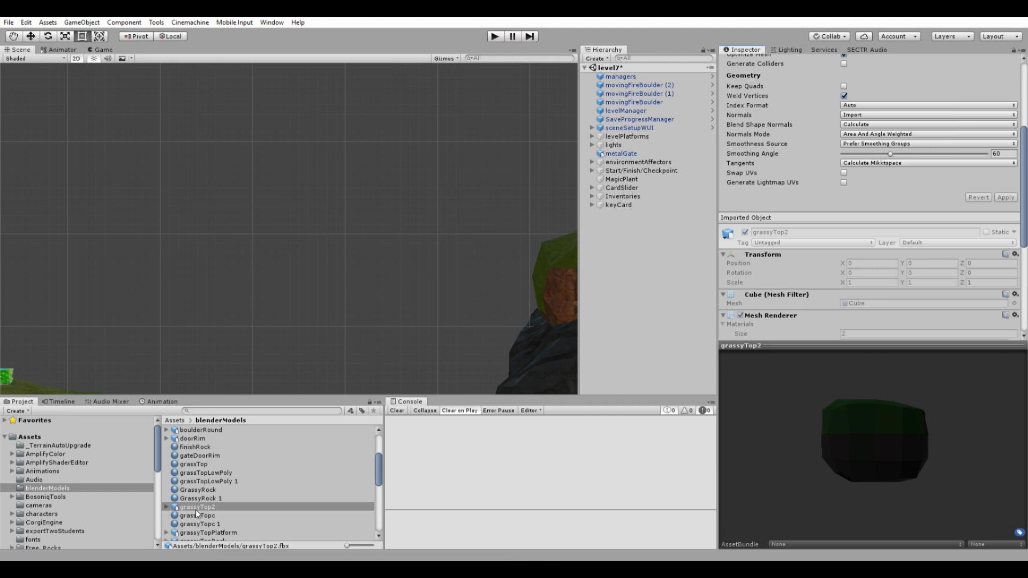
Drop grassyTop2 into the Scene and set its Element 0 material to grassyTopc.
left_click_drag(194, 508, 280, 236)
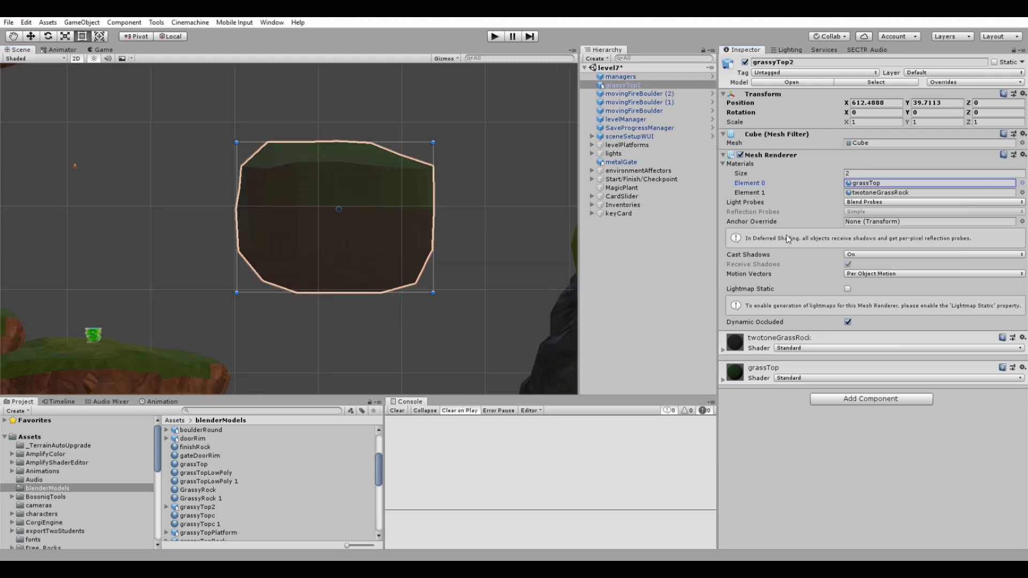
left_click(1022, 183)
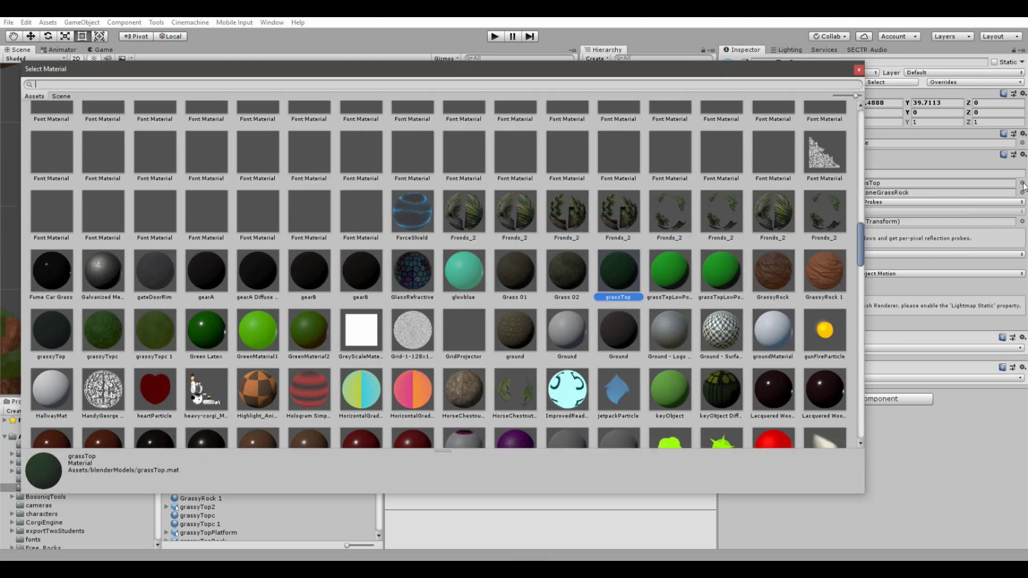
left_click(101, 327)
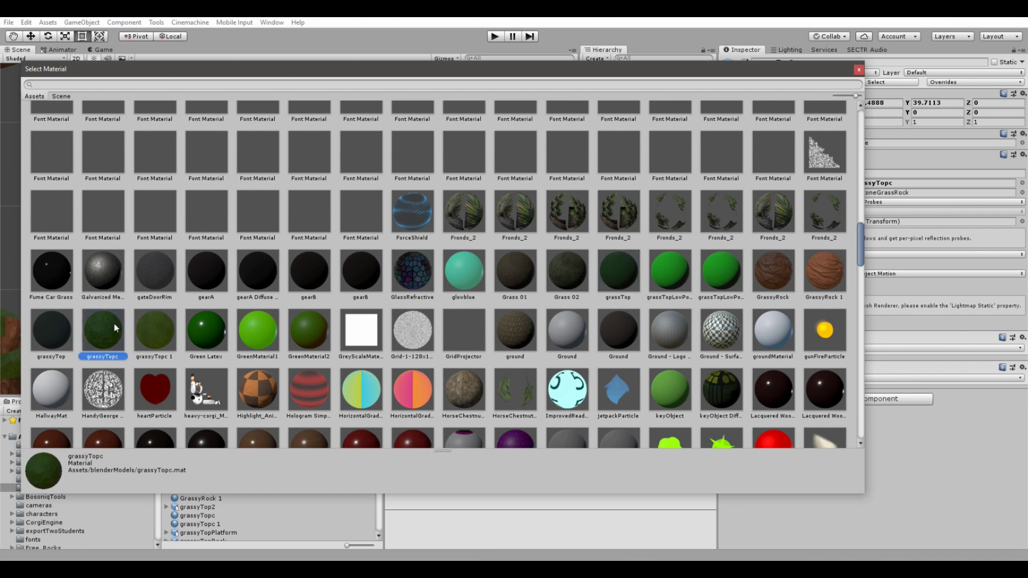
left_click(857, 71)
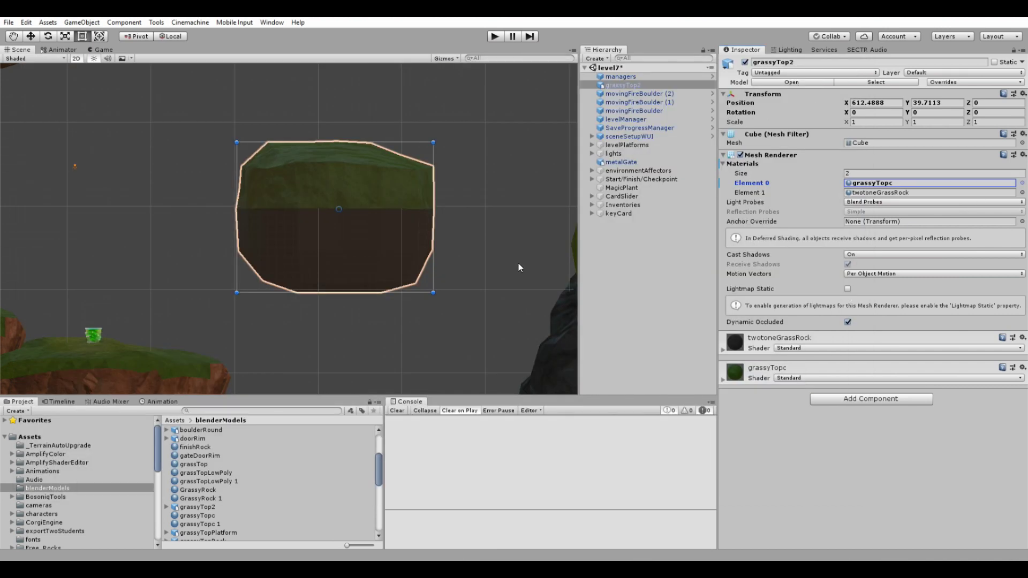
middle_click_drag(363, 230, 401, 238)
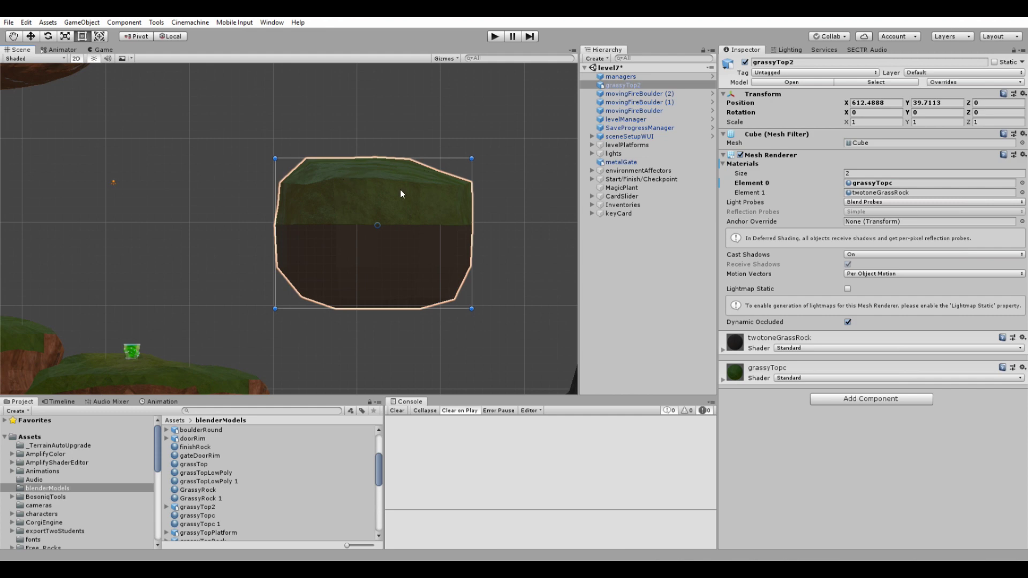
Set the rock's Element 1 material to Red Rock 01 for its sides.
left_click(1022, 193)
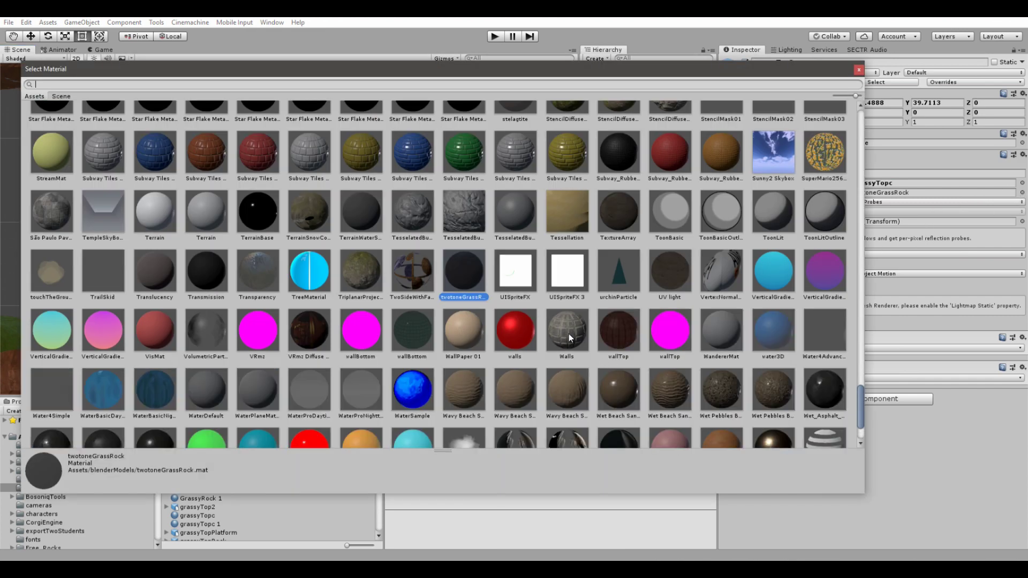
scroll(509, 279, "down", 3)
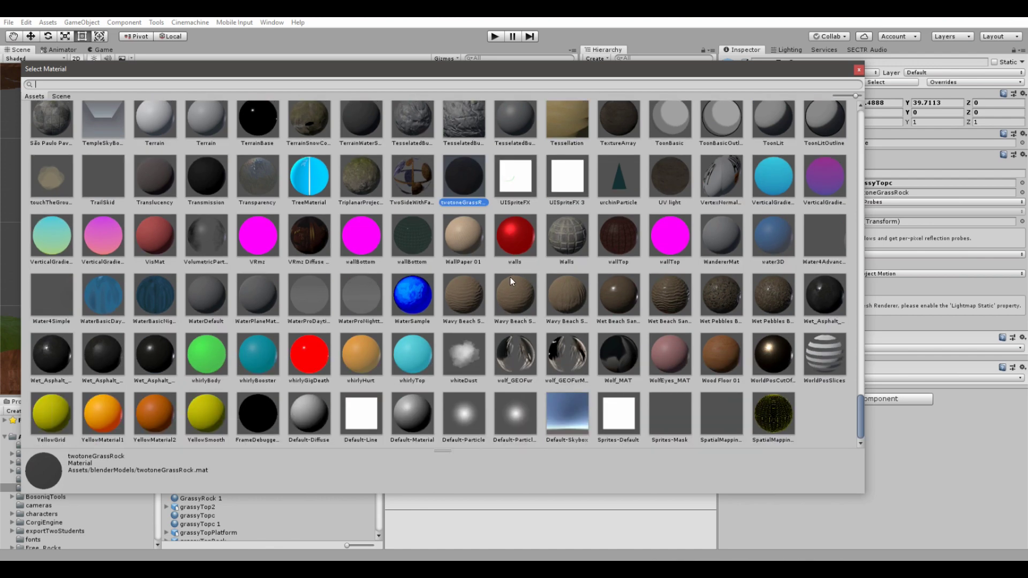
scroll(535, 321, "up", 8)
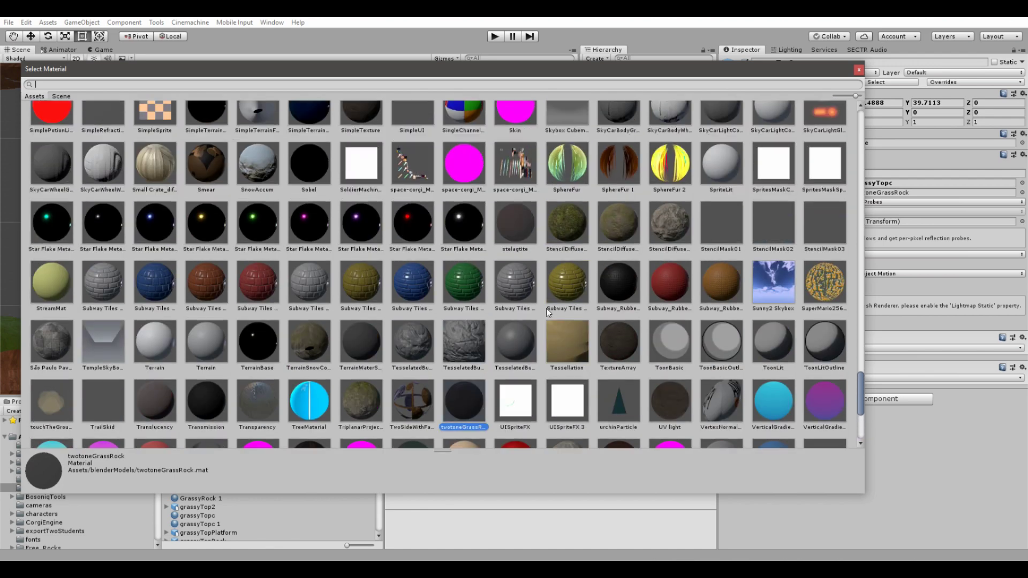
scroll(683, 241, "up", 15)
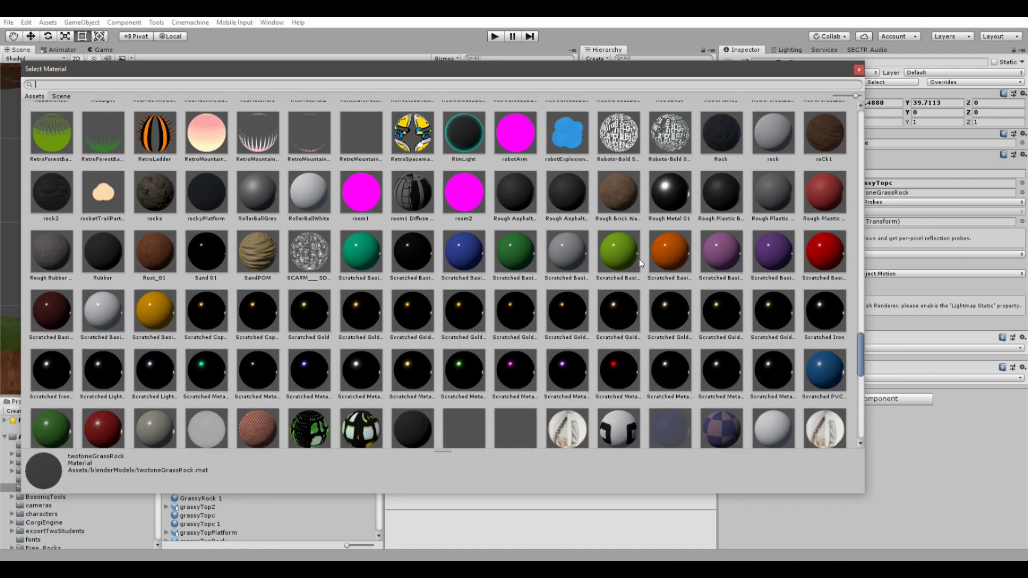
scroll(615, 270, "up", 3)
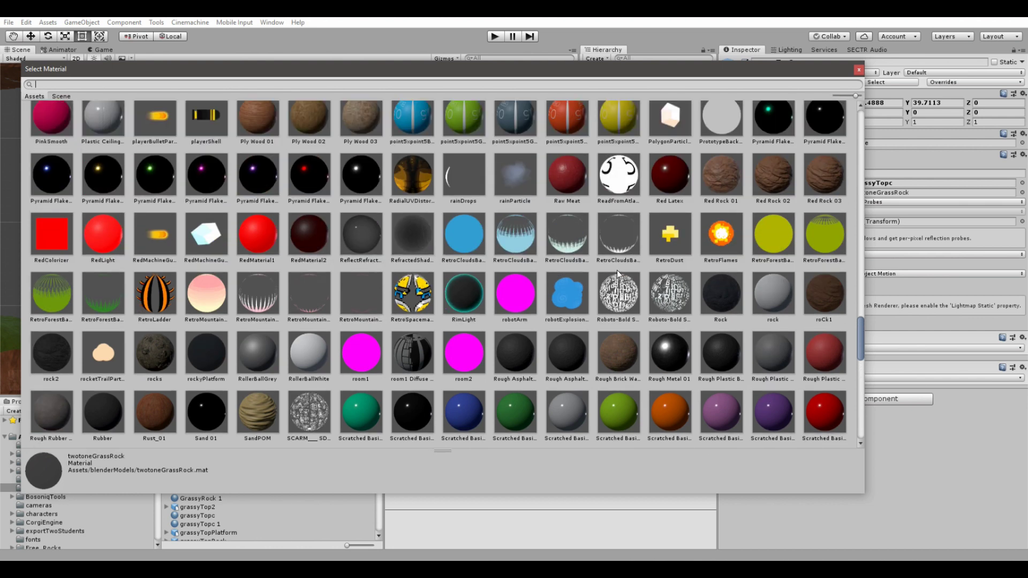
left_click(730, 174)
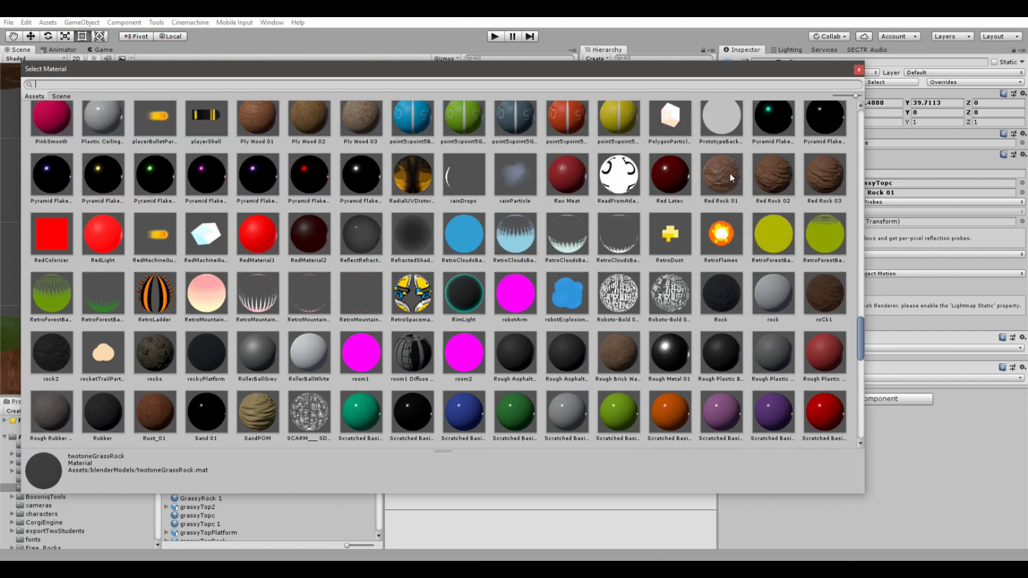
left_click(858, 70)
Move the rock down and left among the floating islands.
scroll(416, 346, "up", 4)
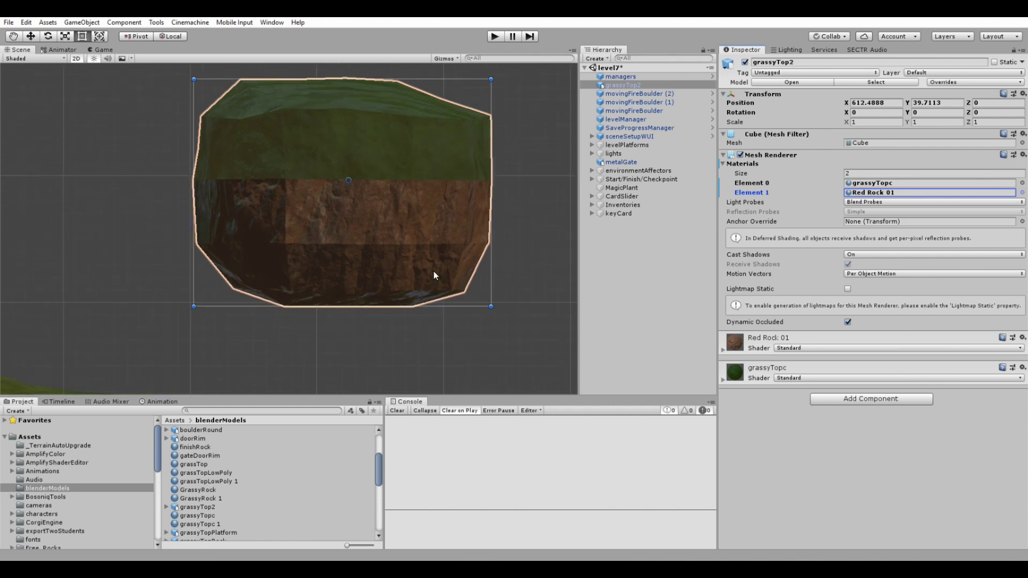
scroll(433, 269, "down", 6)
middle_click_drag(390, 321, 414, 269)
left_click_drag(407, 213, 323, 223)
Turn off 2D mode, frame the rock with F, and orbit to view its grassy top.
scroll(327, 281, "up", 6)
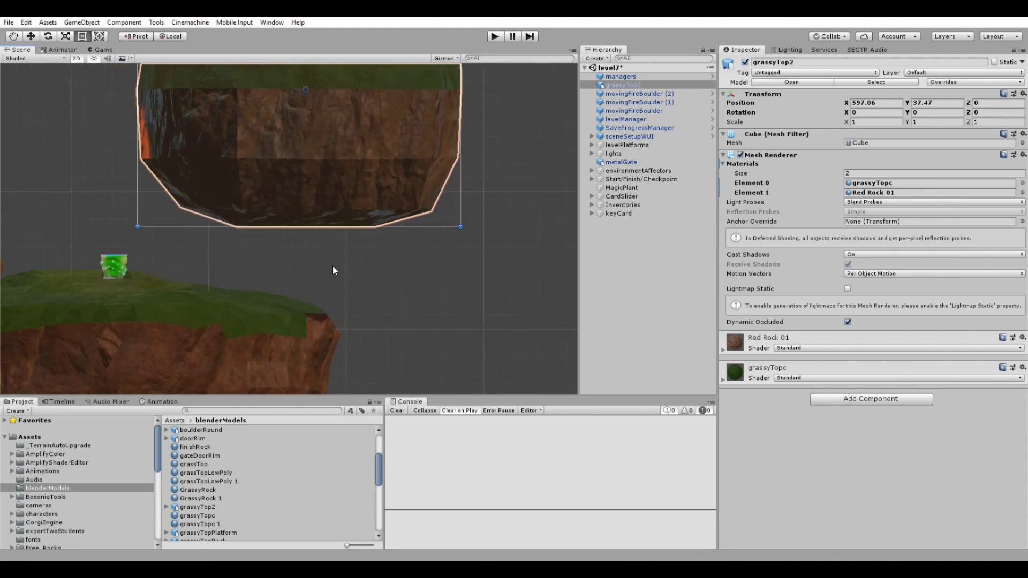
scroll(353, 279, "down", 2)
scroll(232, 143, "up", 2)
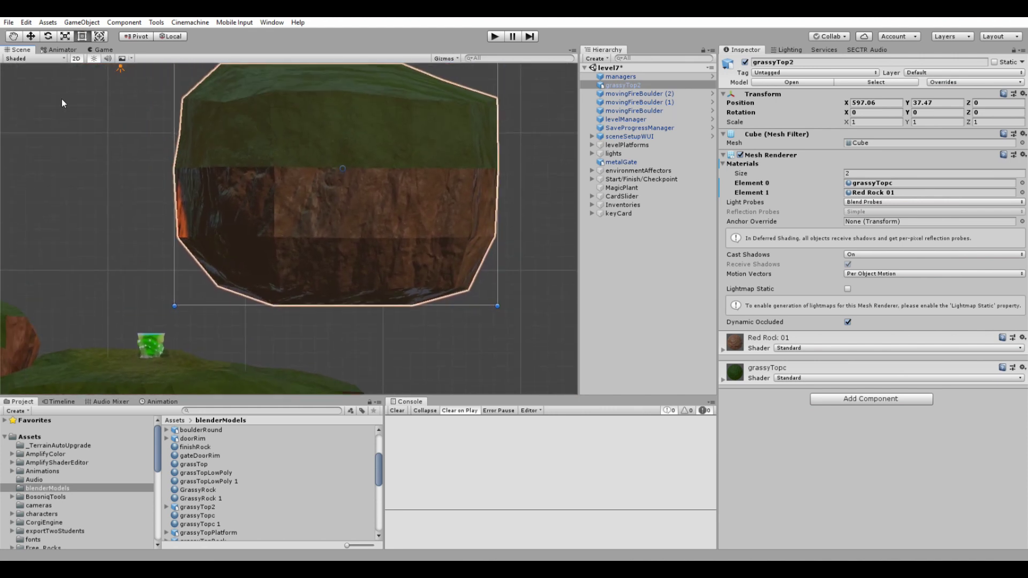
left_click(76, 59)
key("f")
middle_click_drag(355, 236, 238, 159)
scroll(236, 198, "up", 5)
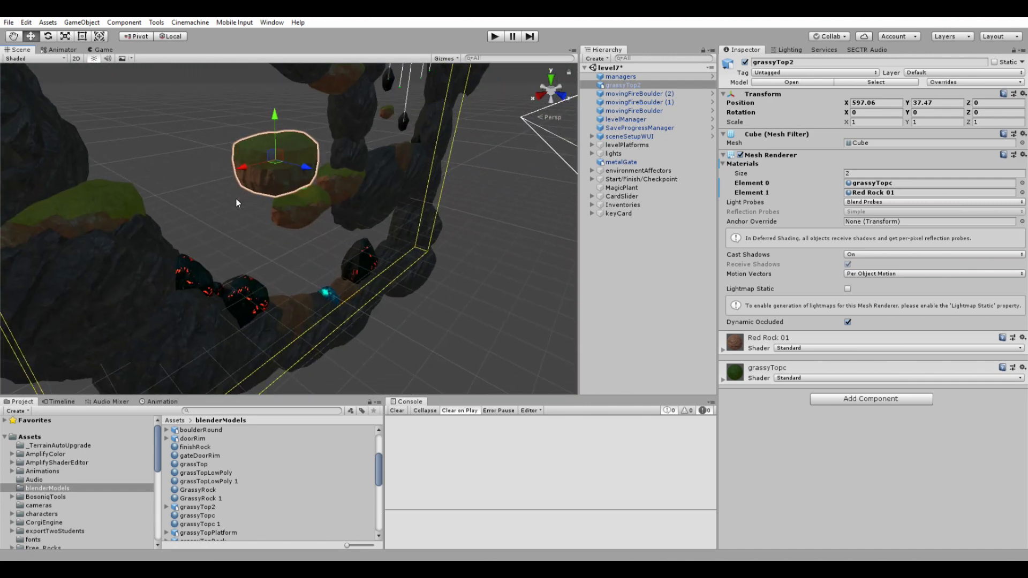
scroll(255, 235, "up", 3)
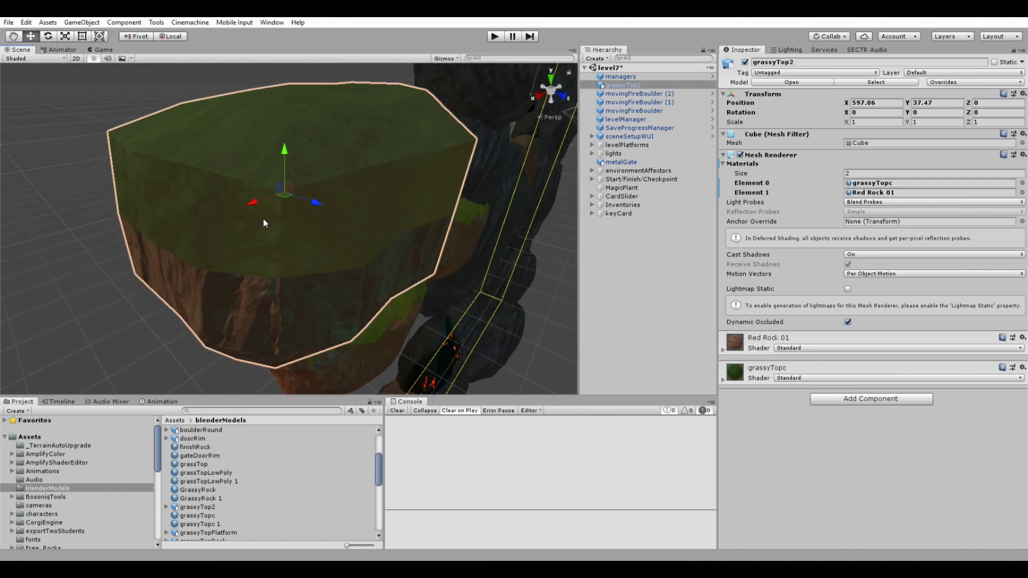
left_click_drag(265, 217, 311, 190, "alt")
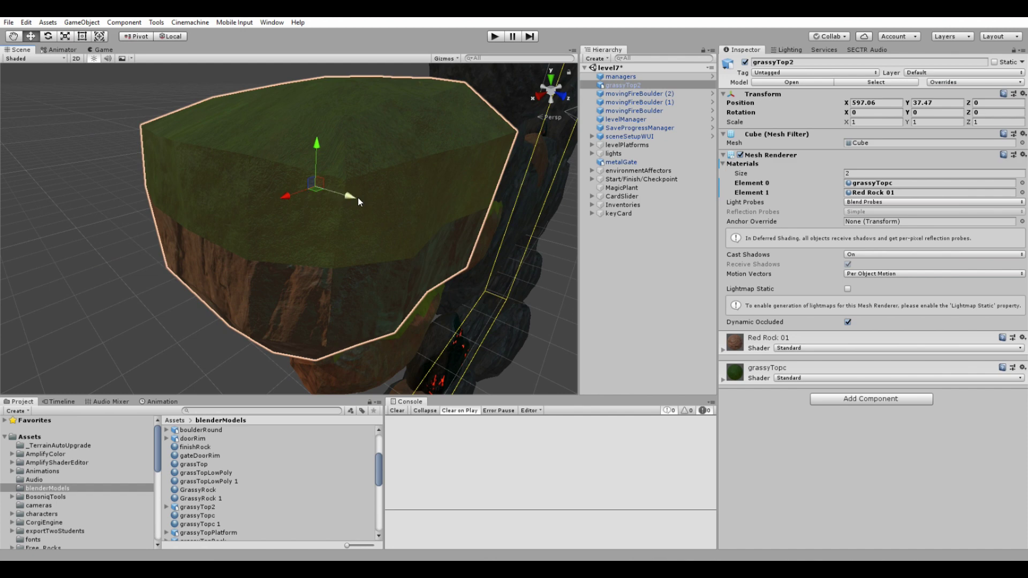
Try GlassRefractive, then Mountain Rock 02, as the rock's Element 0 top material.
left_click(1022, 183)
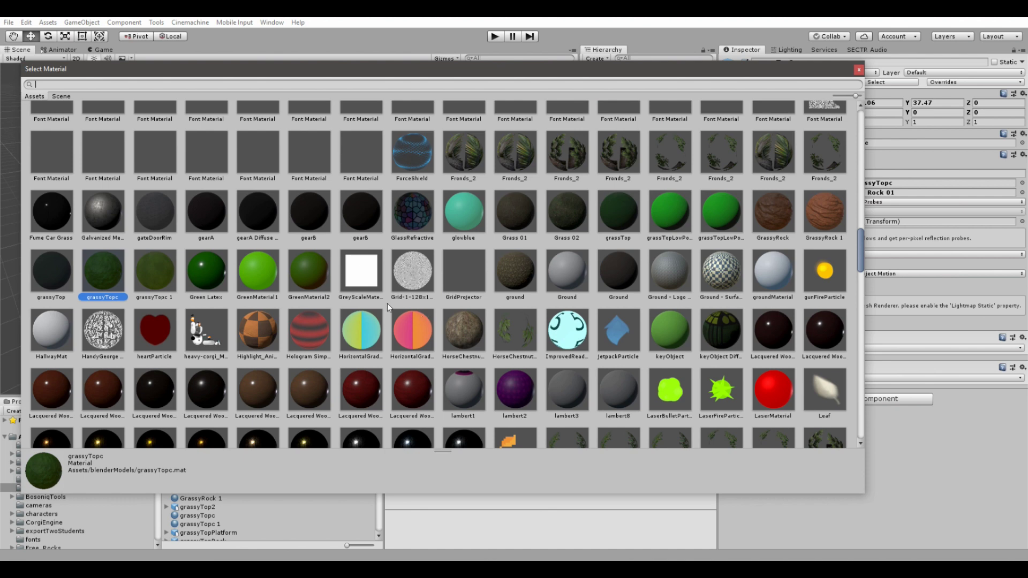
left_click(413, 224)
left_click(859, 71)
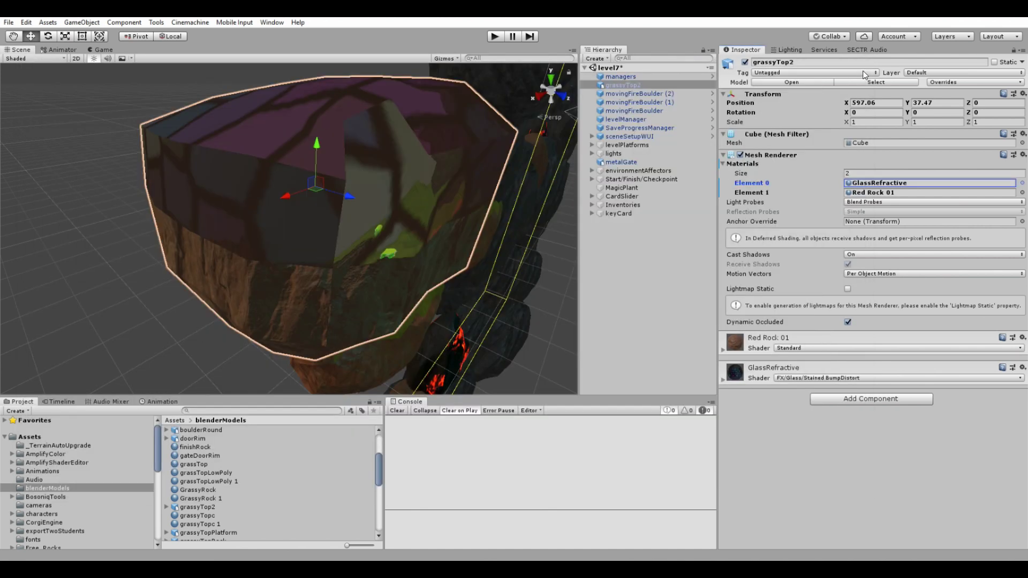
left_click(1022, 182)
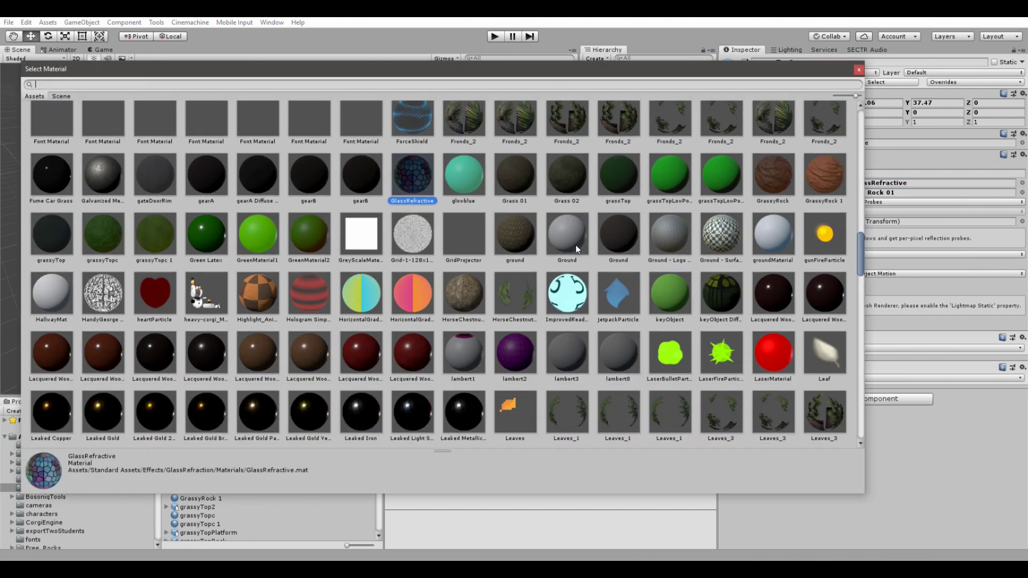
scroll(578, 247, "down", 2)
scroll(578, 248, "down", 5)
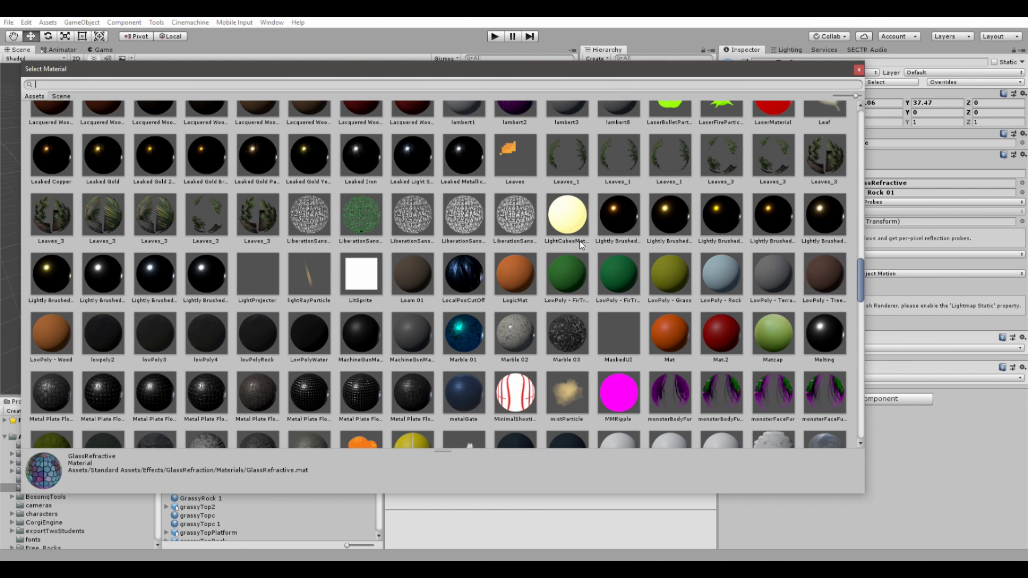
scroll(582, 246, "down", 1)
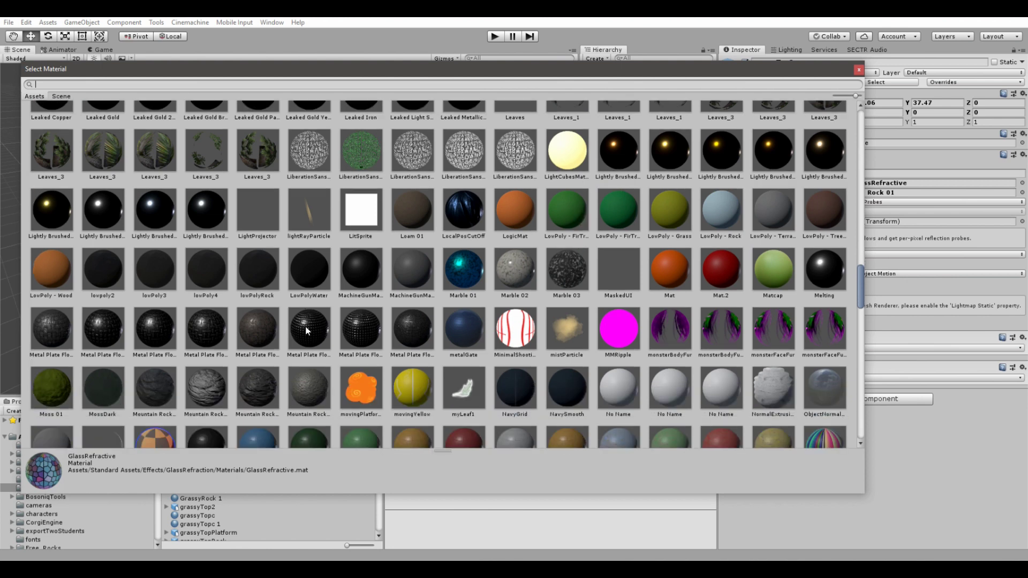
left_click(202, 378)
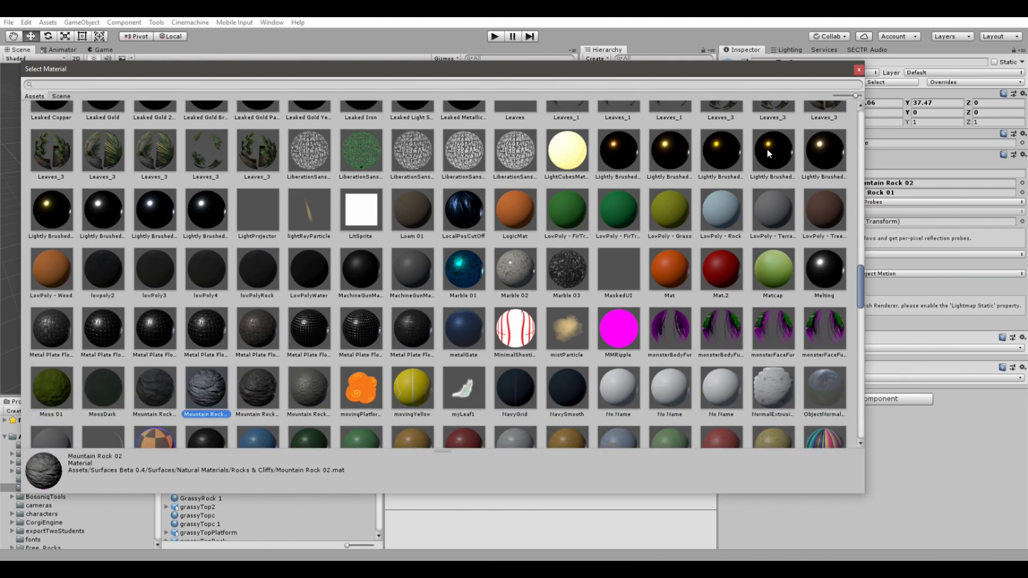
left_click(858, 69)
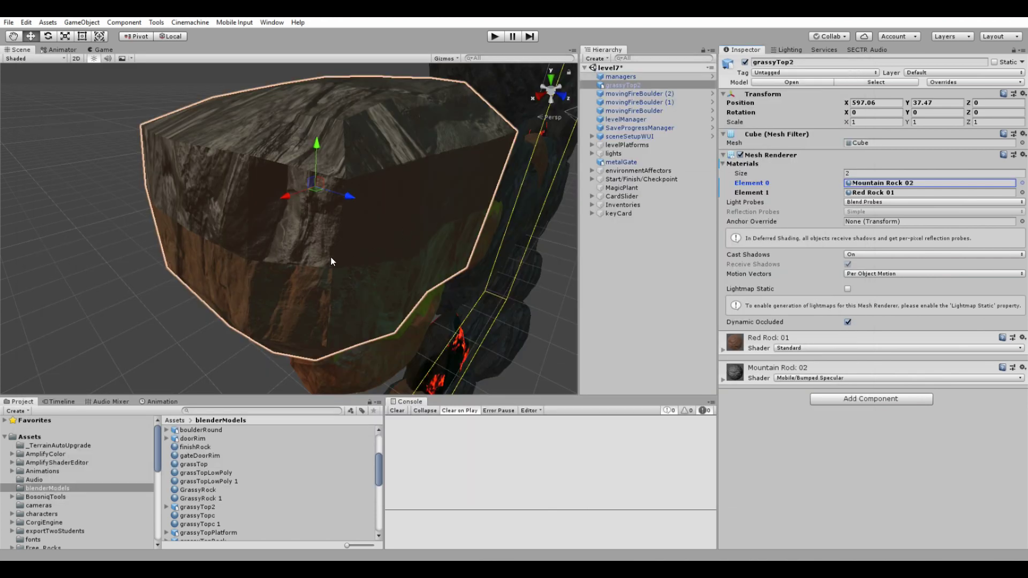
scroll(331, 262, "down", 5)
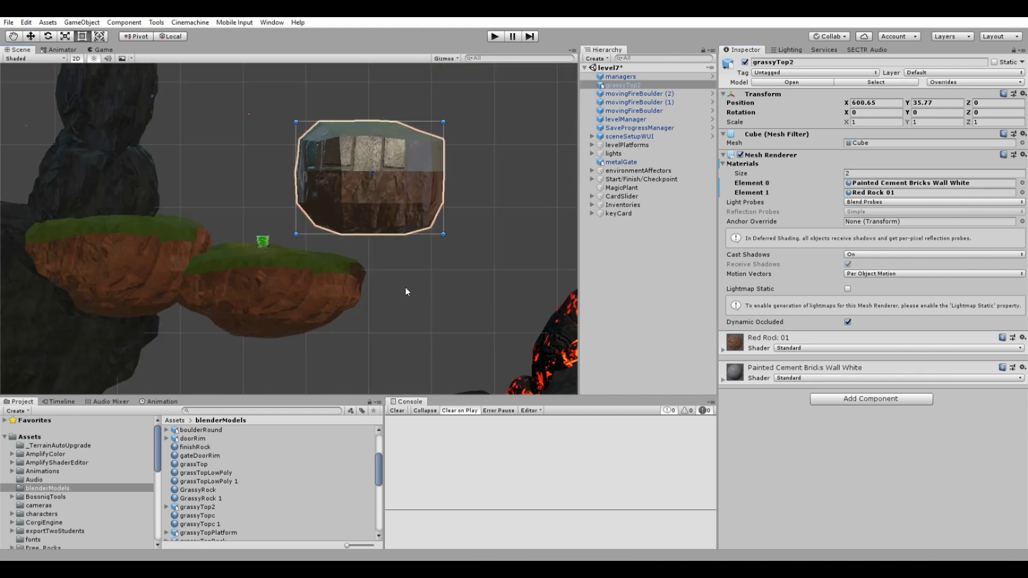
Move the rock down to X 608.372, Y 21.104 and scale it to about 1.065 by 1.089.
left_click_drag(377, 187, 421, 289)
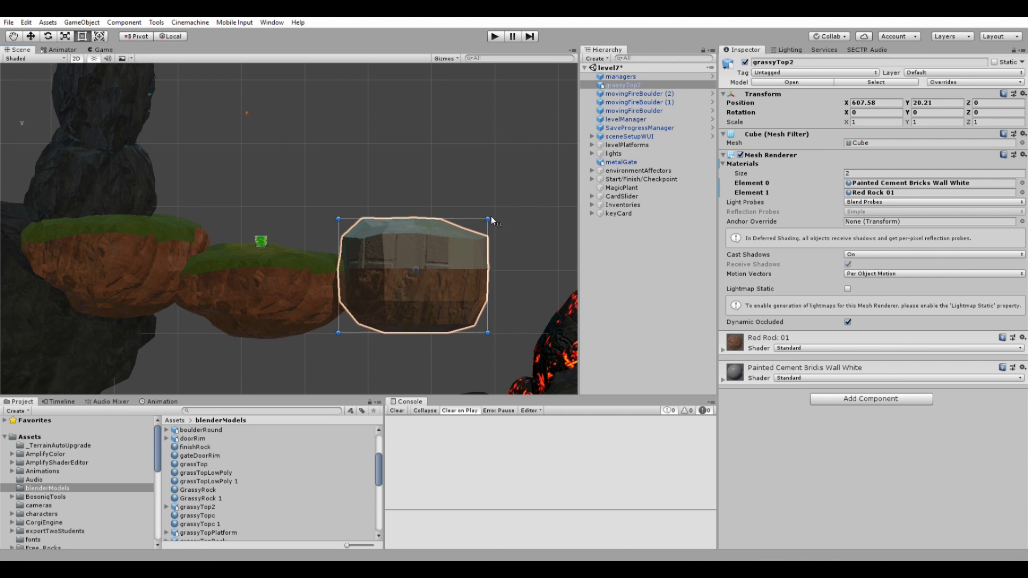
mouse_move(488, 219)
left_mouse_down()
mouse_move(462, 225)
mouse_move(498, 209)
left_mouse_up()
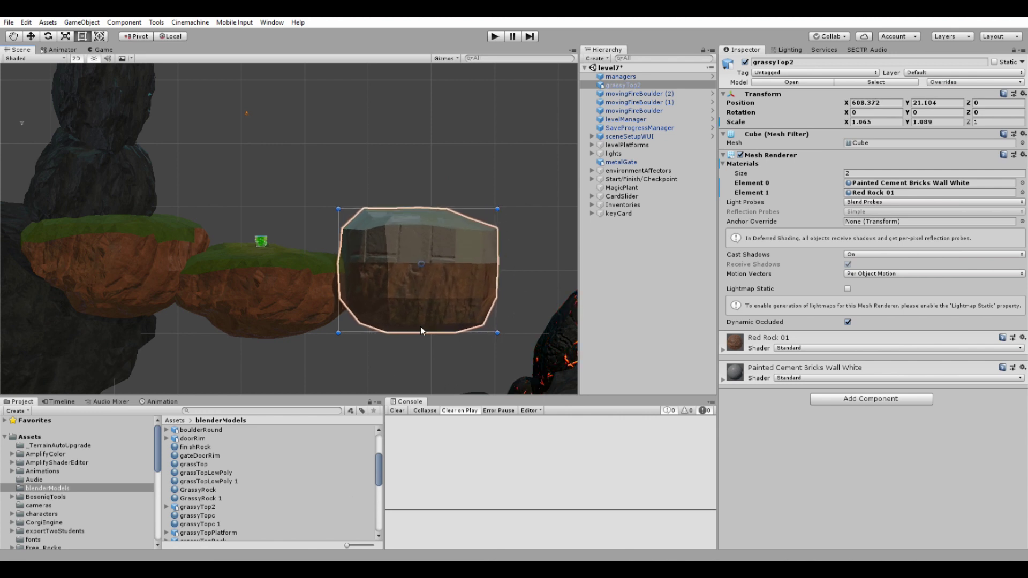